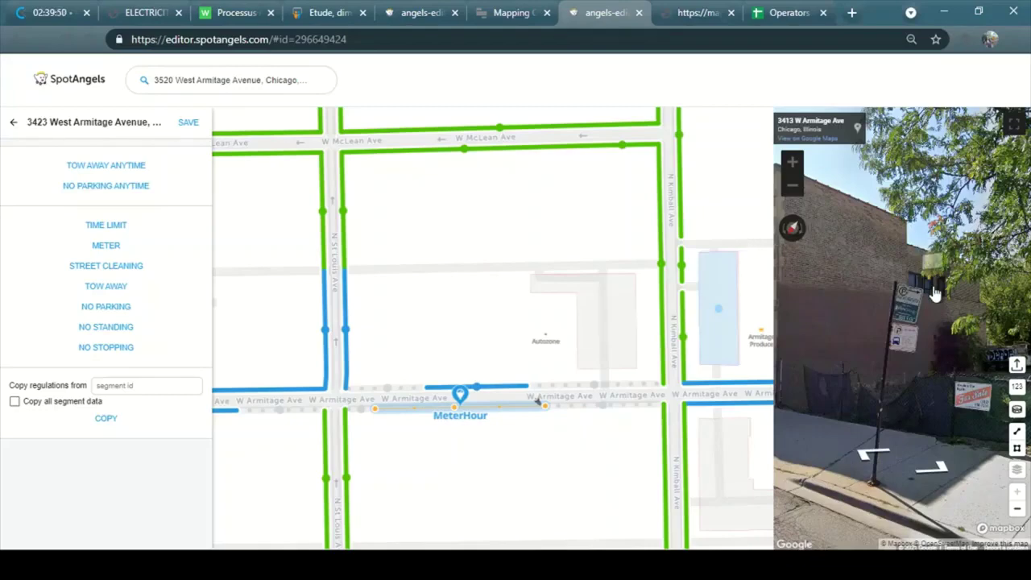
Zoom Street View onto the ParkChicago pay-box sign and select the address label.
scroll(894, 400, "up", 2)
left_click_drag(894, 400, 955, 360)
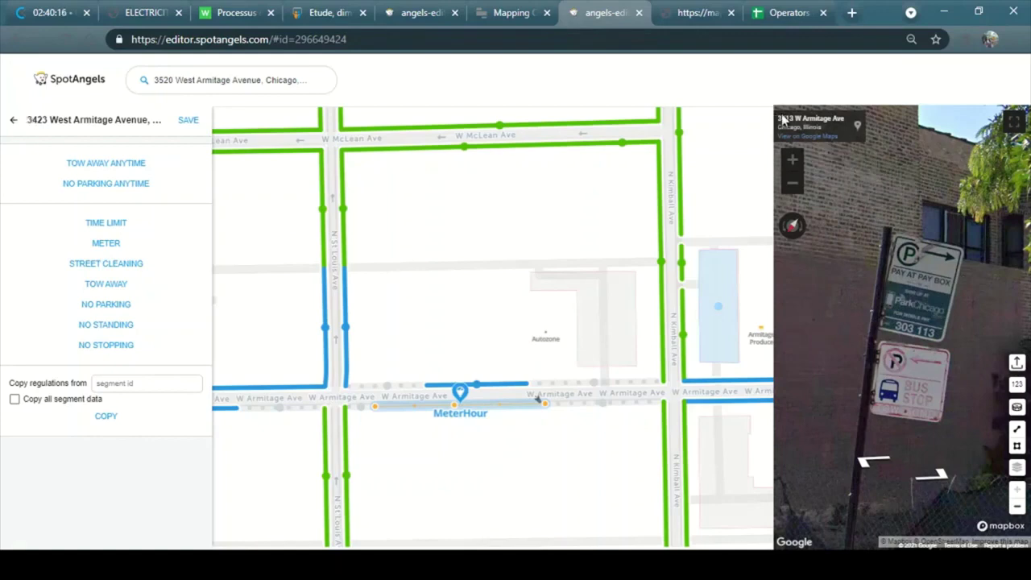
left_click_drag(779, 118, 850, 125)
key("ctrl+c")
On the Chicago meters map, search the pasted address and open meter 303113.
left_click(698, 12)
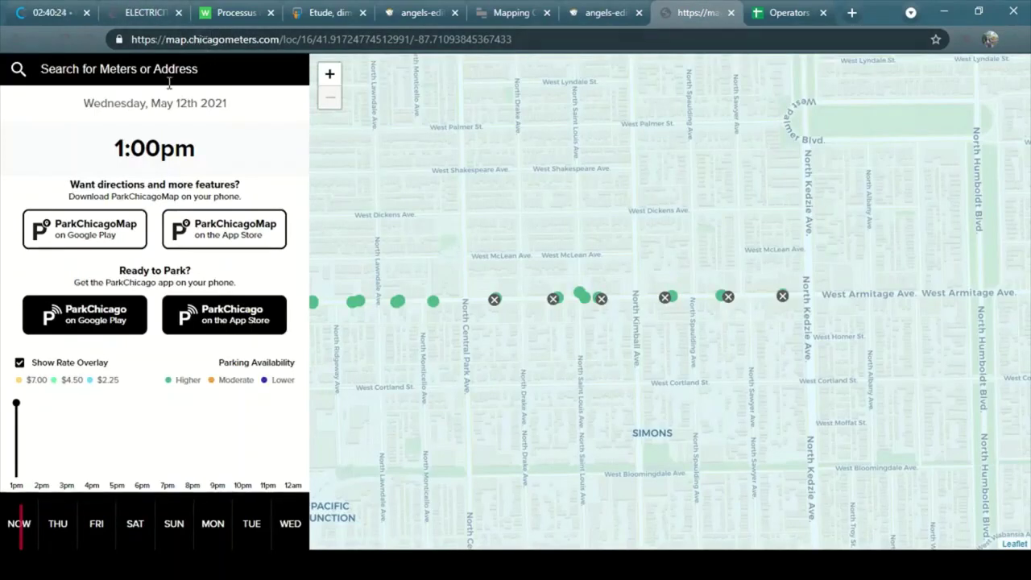
left_click(94, 64)
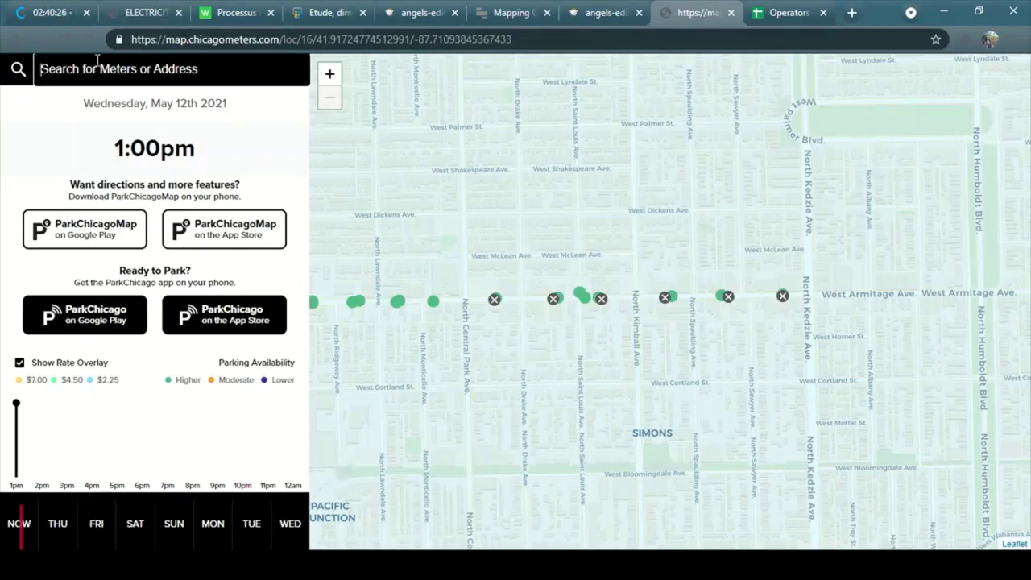
key("ctrl+v")
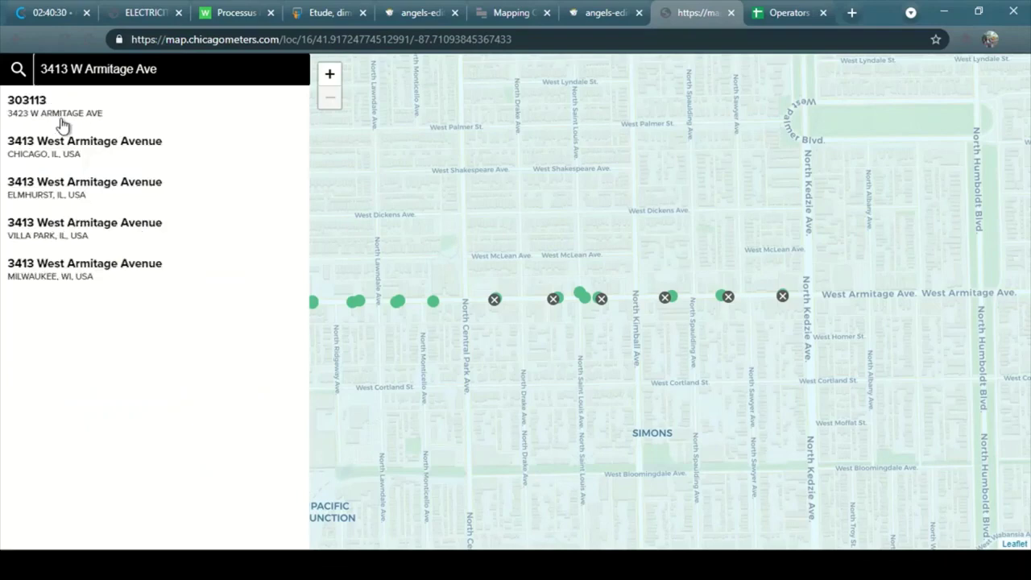
left_click(75, 107)
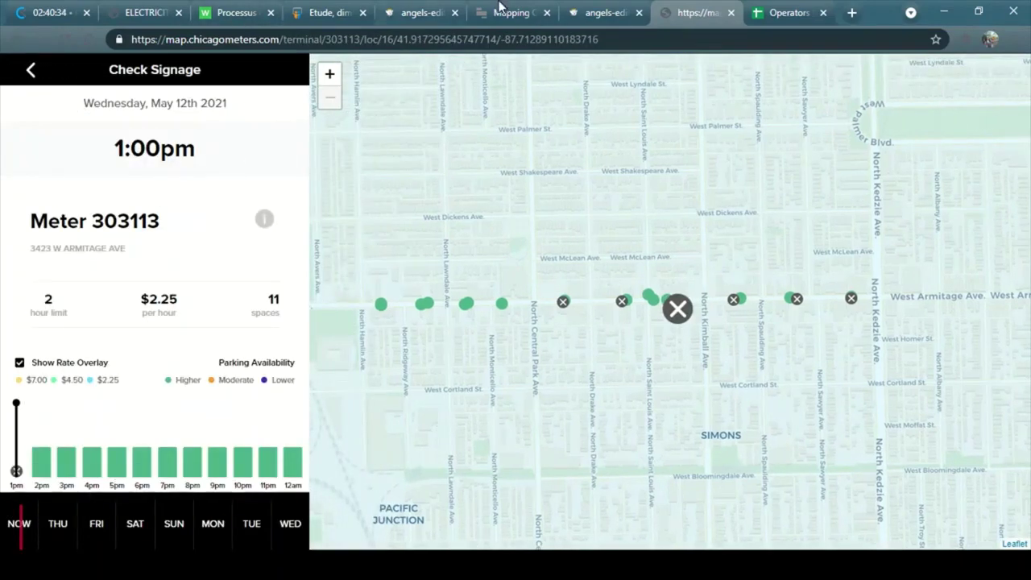
Zoom and pan the meter map around Armitage and St Louis Ave to show nearby blocks.
left_click(605, 12)
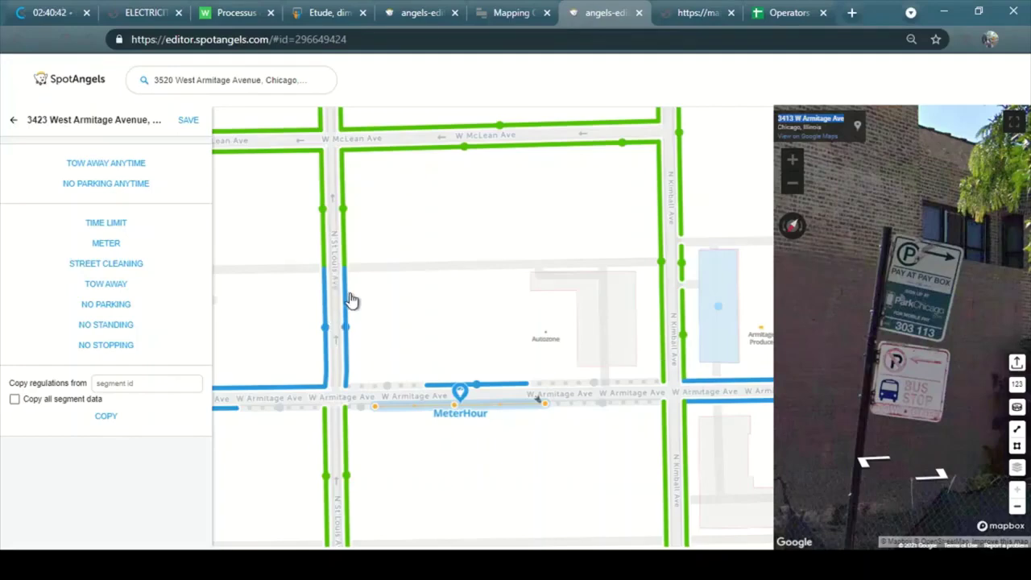
left_click(695, 12)
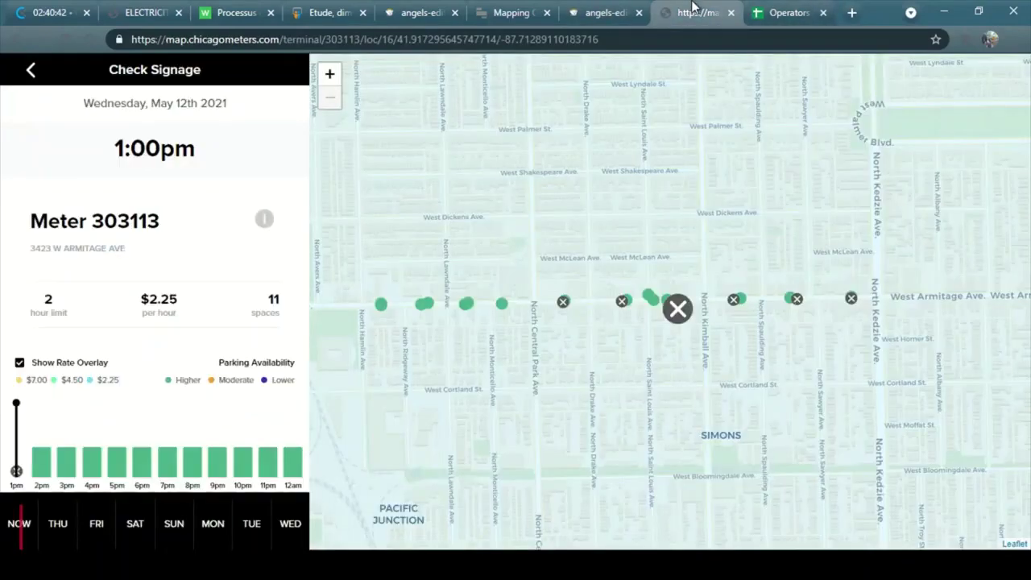
scroll(633, 362, "up", 2)
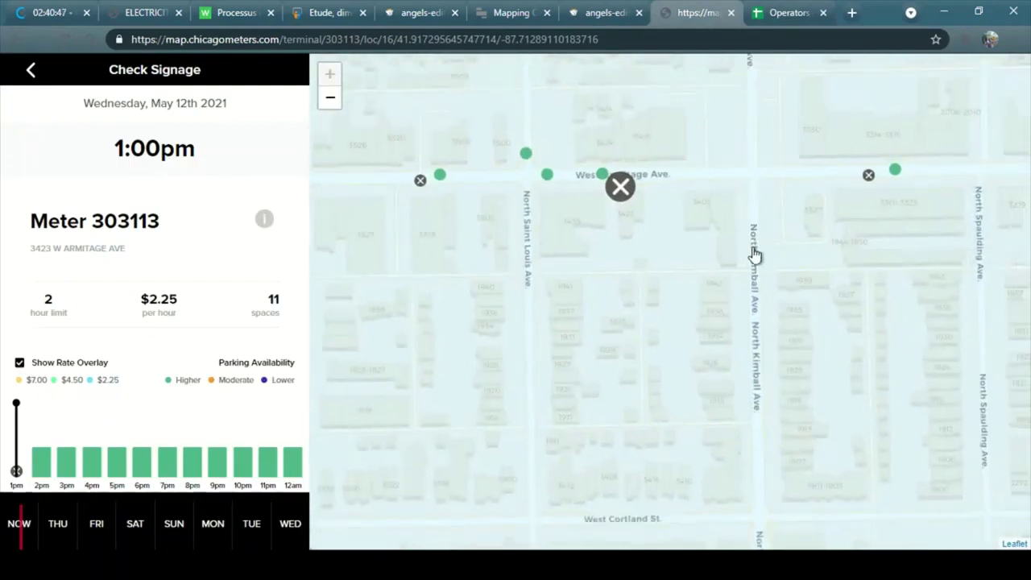
left_click_drag(626, 238, 624, 401)
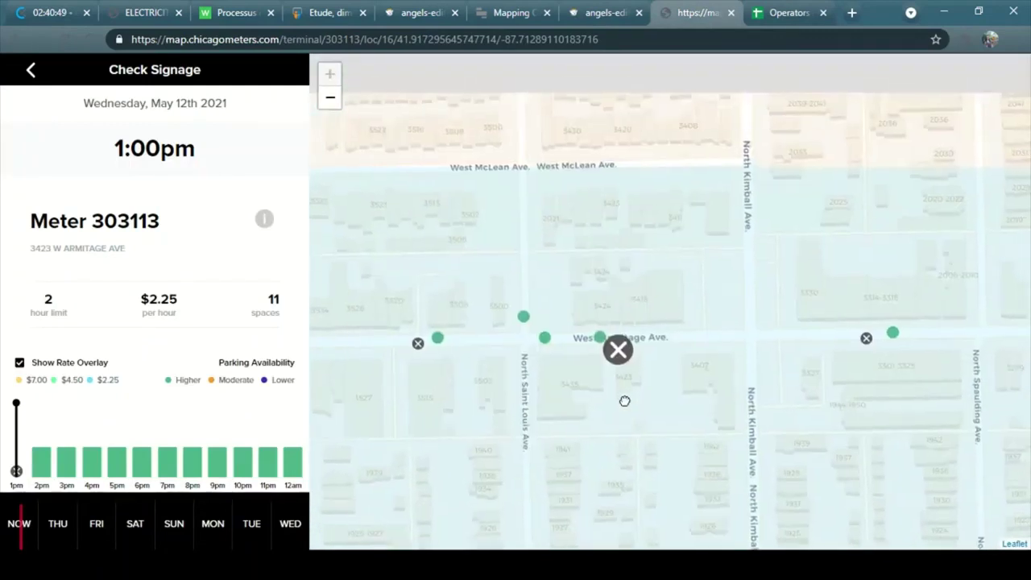
left_click(604, 12)
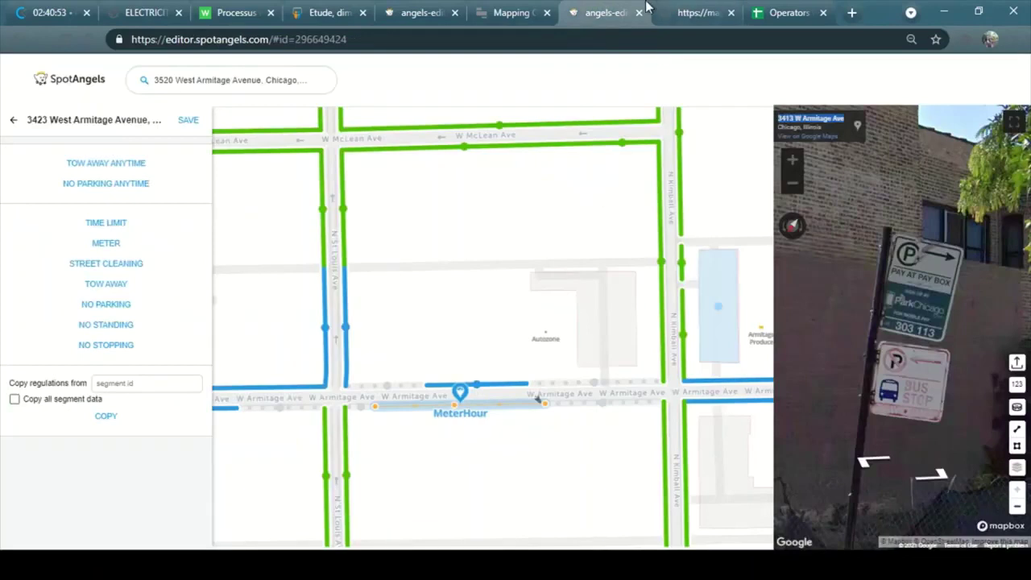
left_click(681, 12)
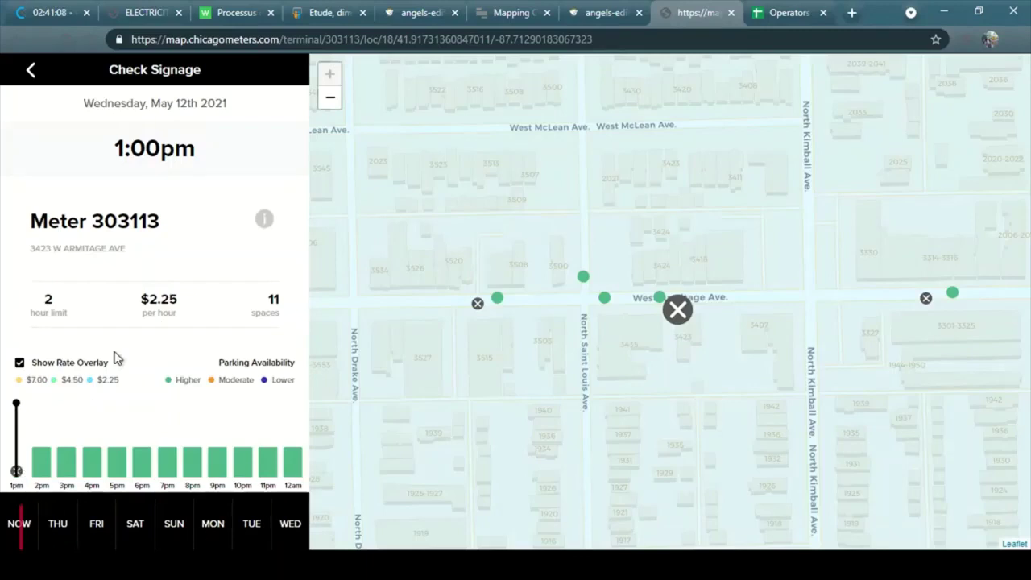
Show meter 303113's full hours and highlight $2.25 Mon–Sat 8 AM–10 PM and the RH1 Mon–Fri 7–9 AM restriction.
left_click(265, 222)
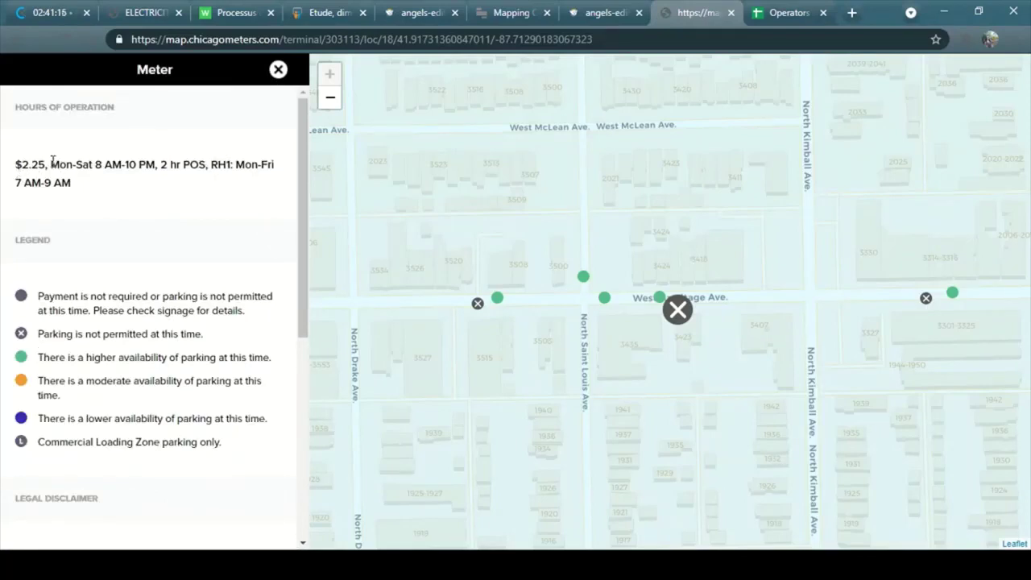
left_click_drag(51, 160, 155, 159)
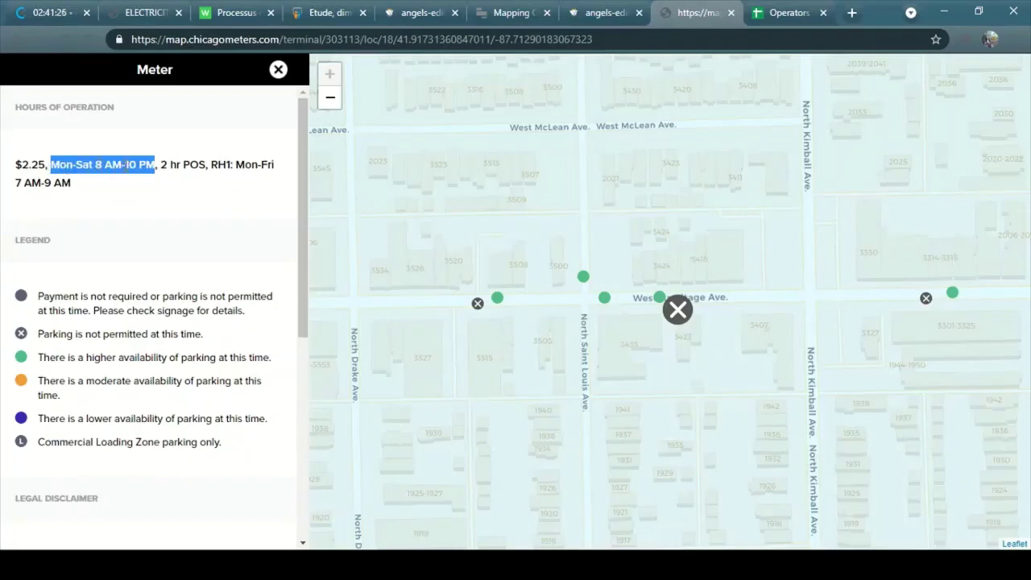
left_click_drag(206, 165, 57, 168)
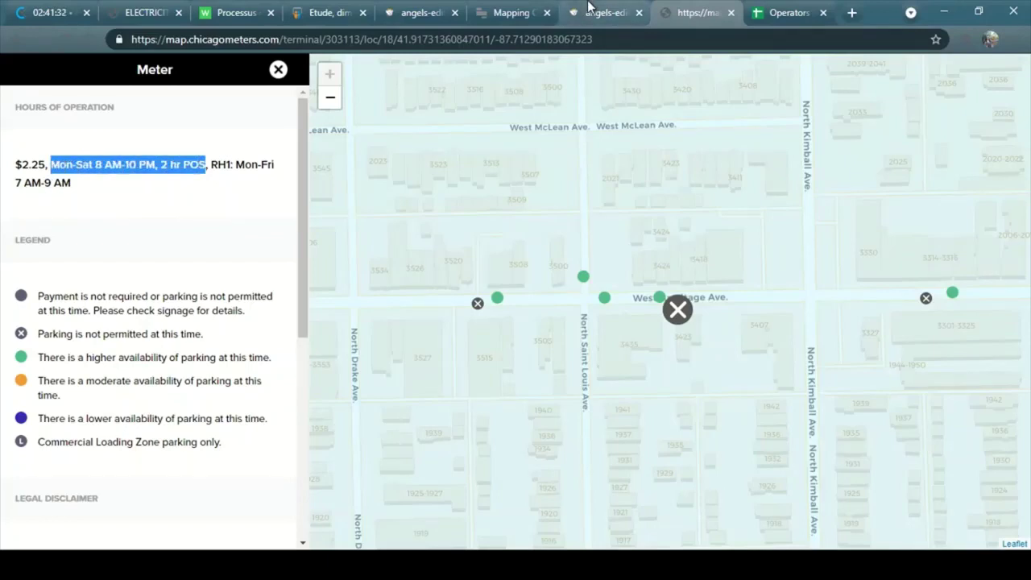
left_click(589, 8)
Add a Meter regulation running Monday to Saturday, with Sunday removed.
left_click(101, 246)
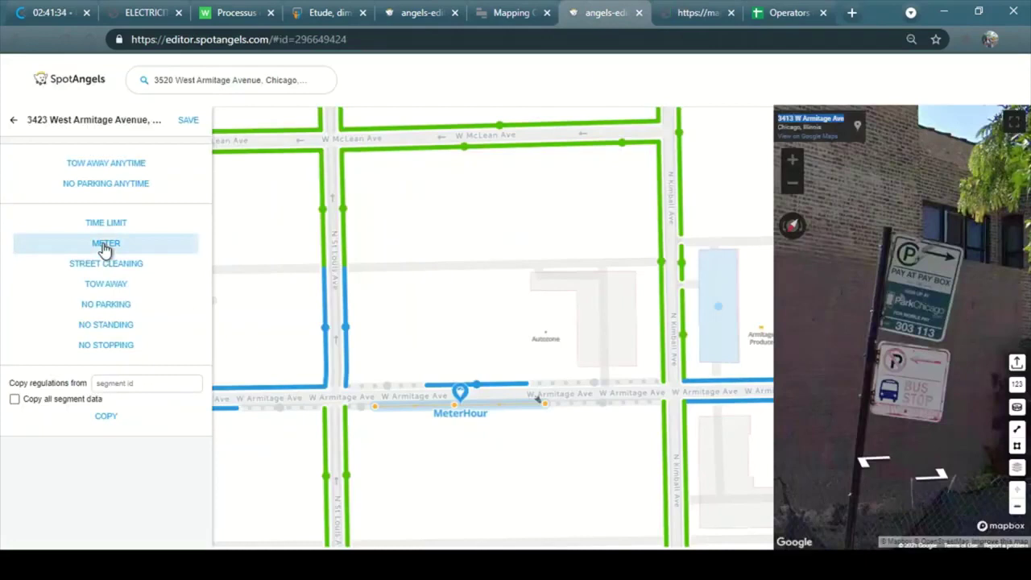
left_click(322, 198)
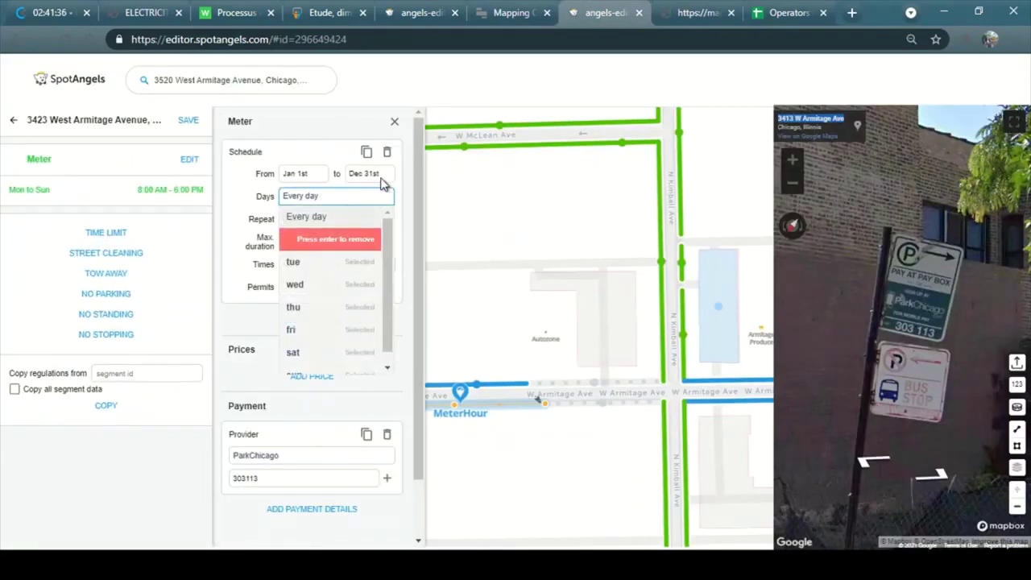
scroll(298, 258, "down", 2)
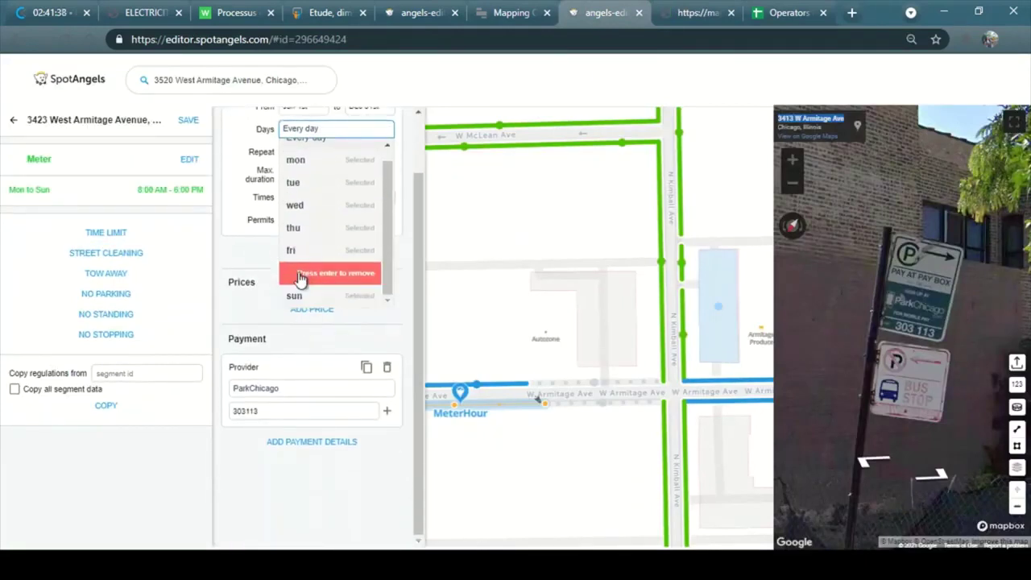
left_click(286, 295)
left_click(242, 190)
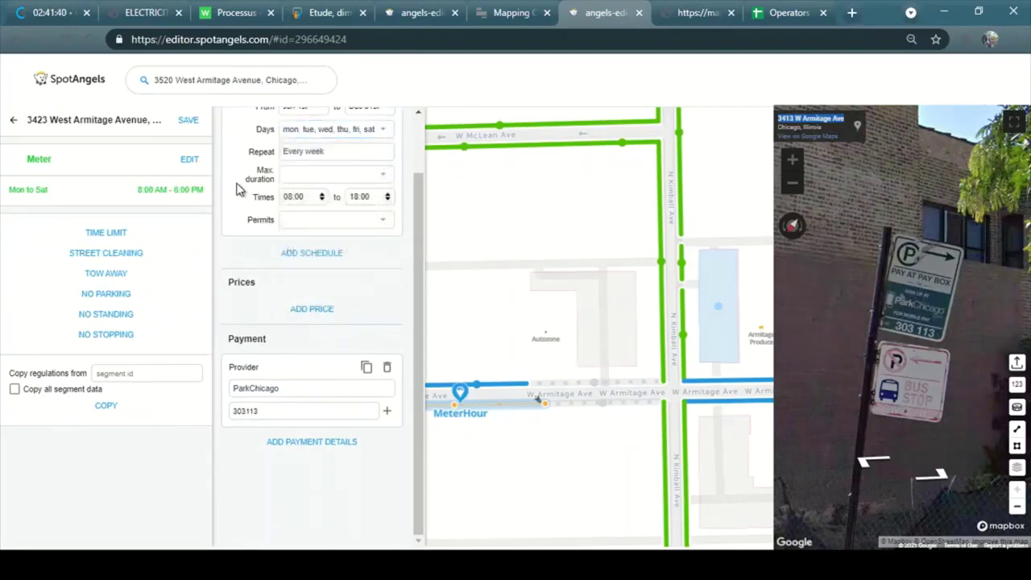
left_click(666, 10)
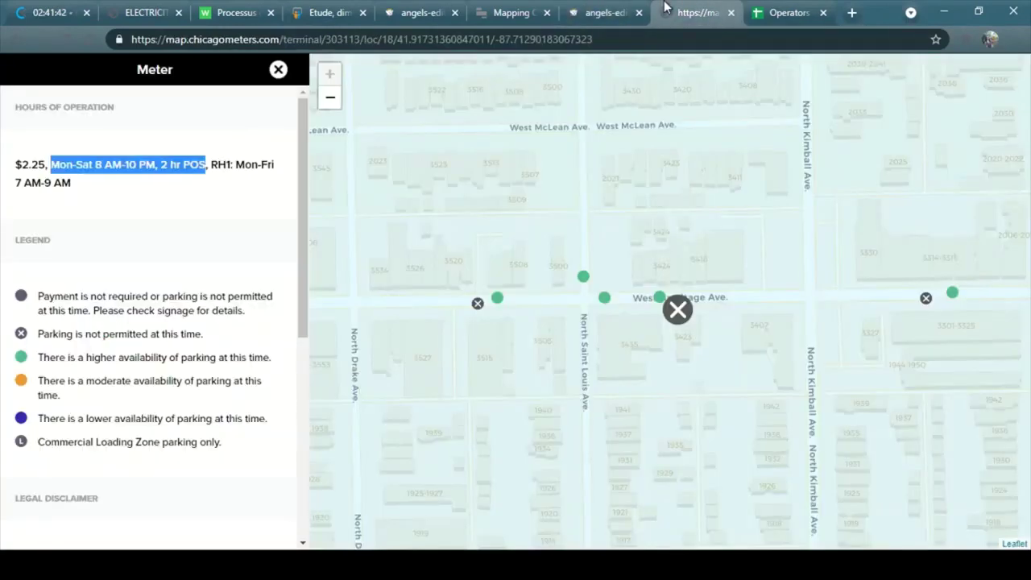
left_click(605, 12)
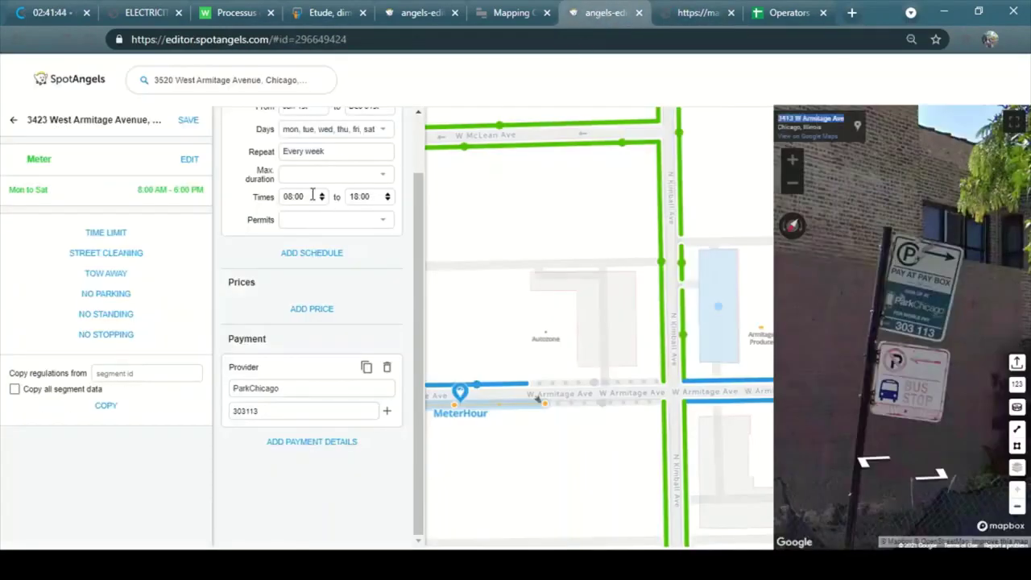
Set the meter end time to 22:00 and the maximum duration to 2h.
left_click(364, 200)
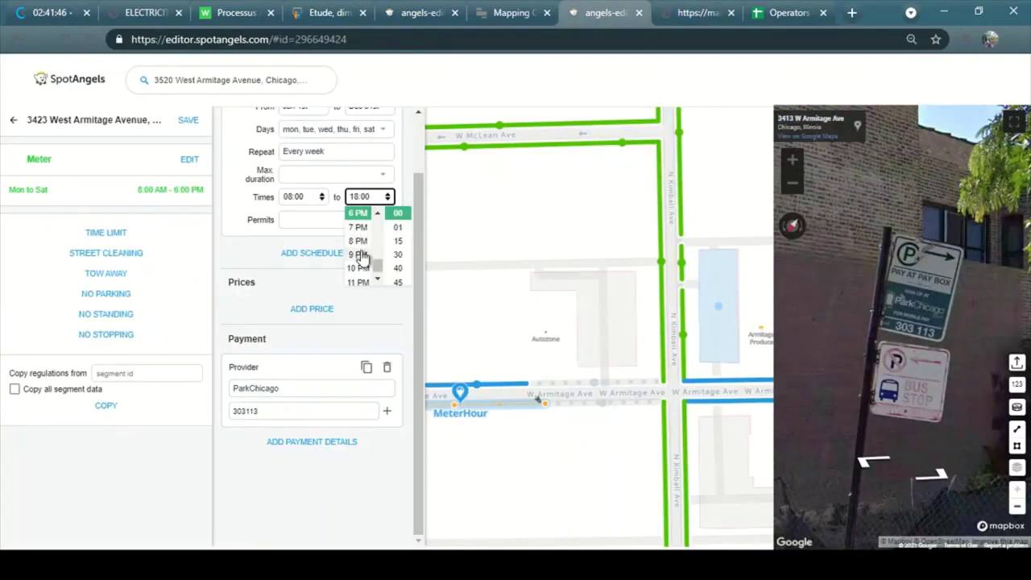
left_click(359, 268)
left_click(322, 175)
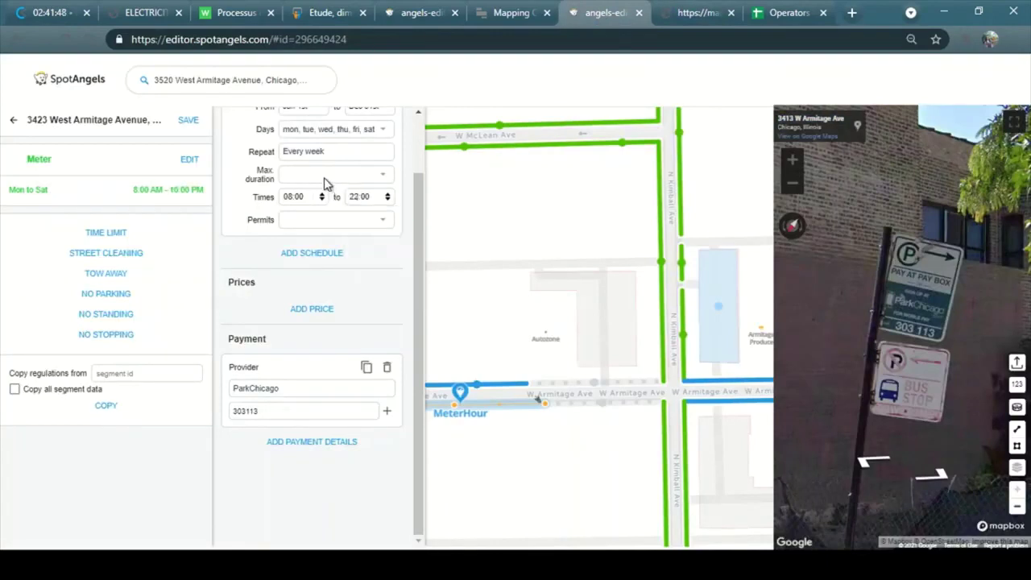
left_click(322, 174)
scroll(323, 274, "down", 3)
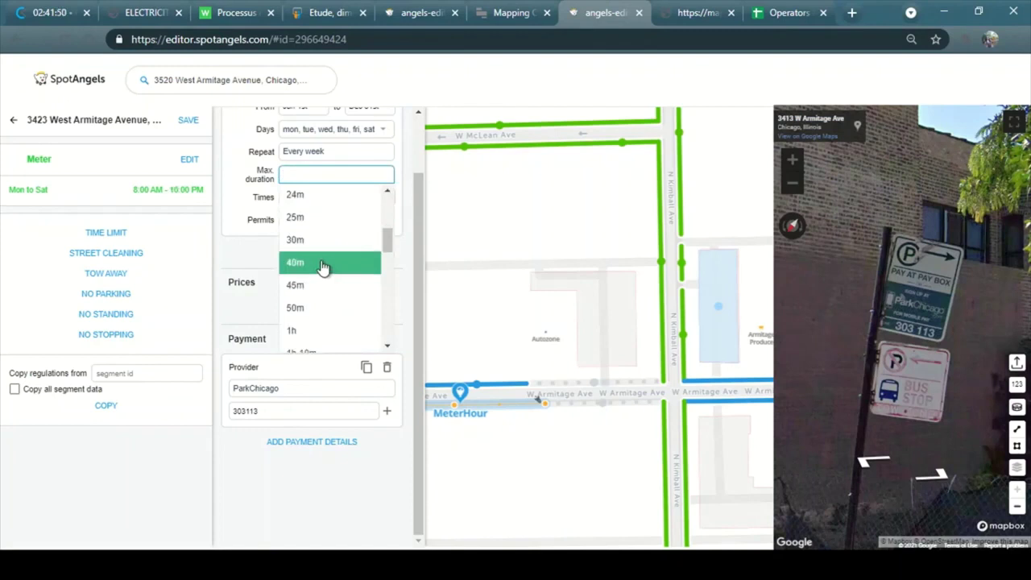
scroll(324, 267, "down", 3)
left_click(292, 294)
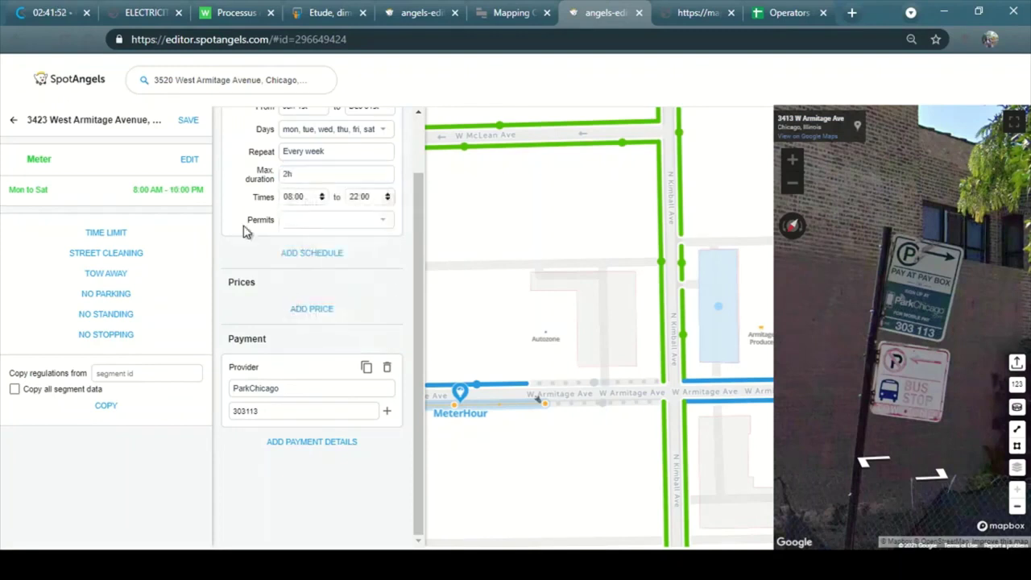
scroll(242, 224, "up", 1)
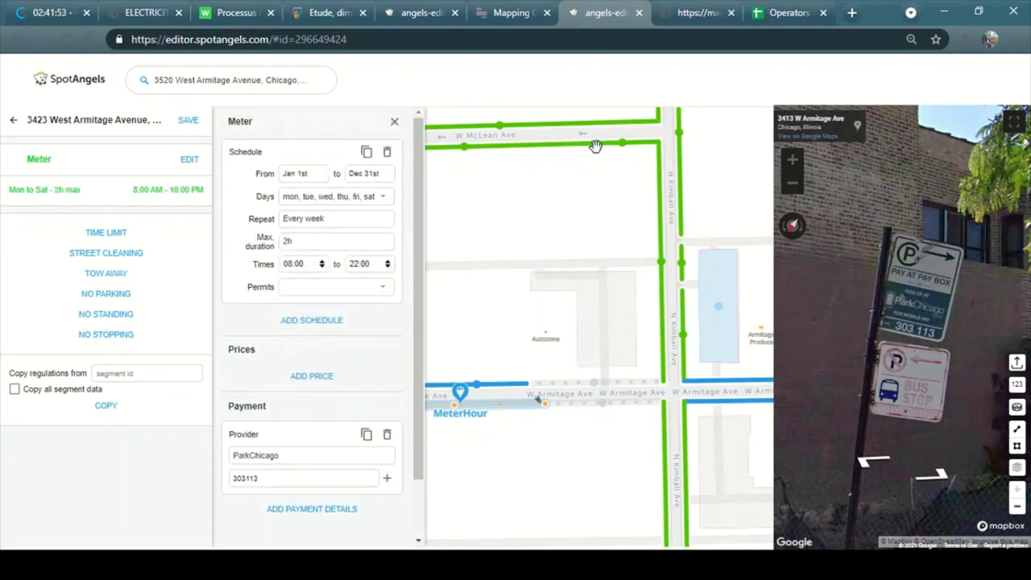
Add a price to the meter covering Mon–Sat from 08:00 to 22:00.
left_click(683, 22)
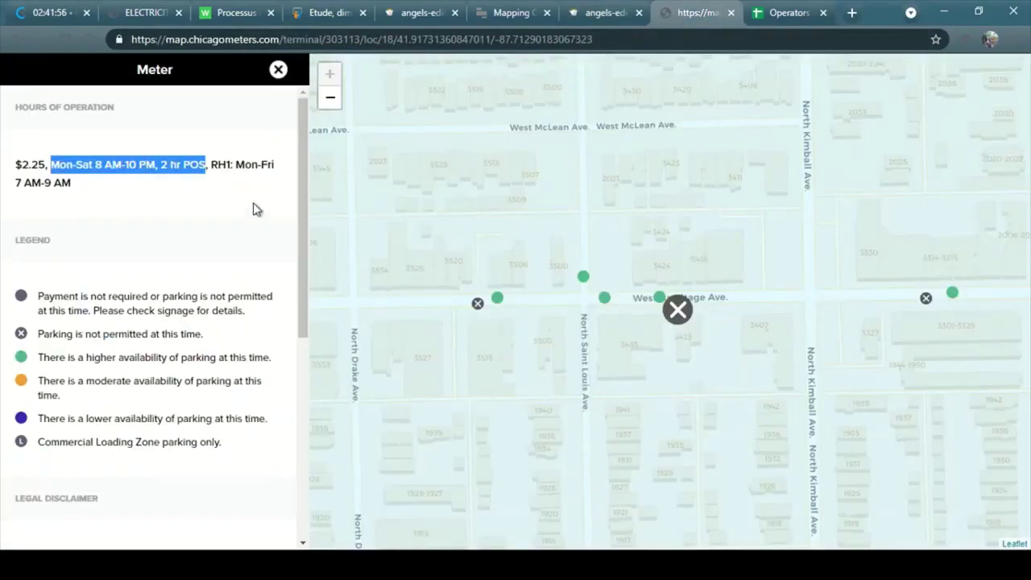
left_click(585, 19)
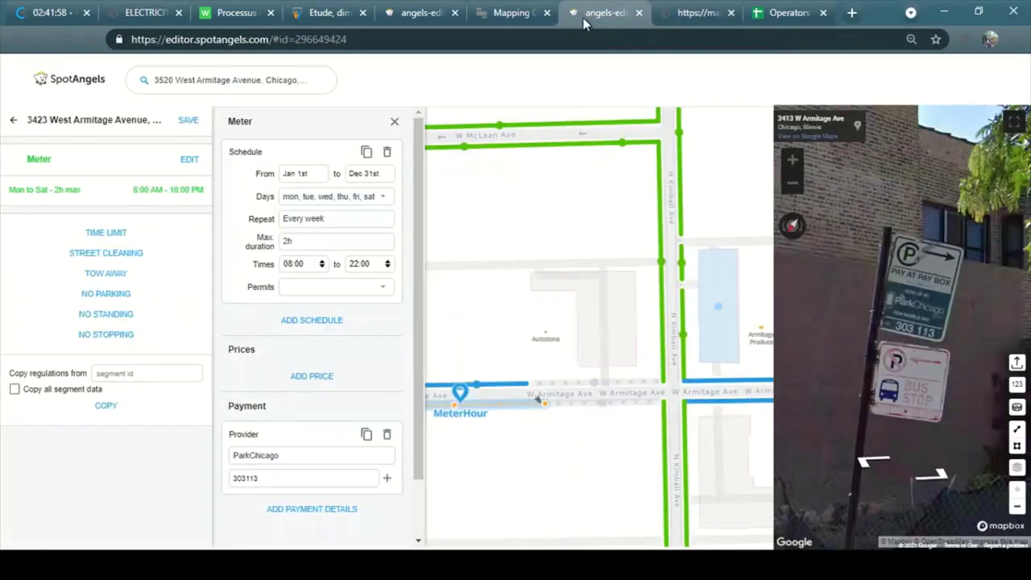
left_click(308, 382)
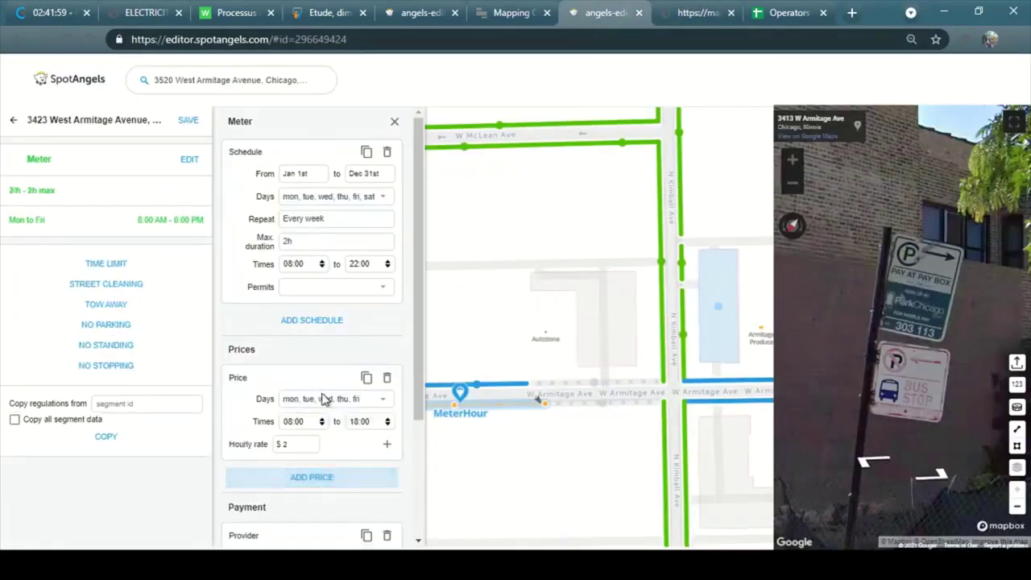
left_click(329, 398)
left_click(293, 367)
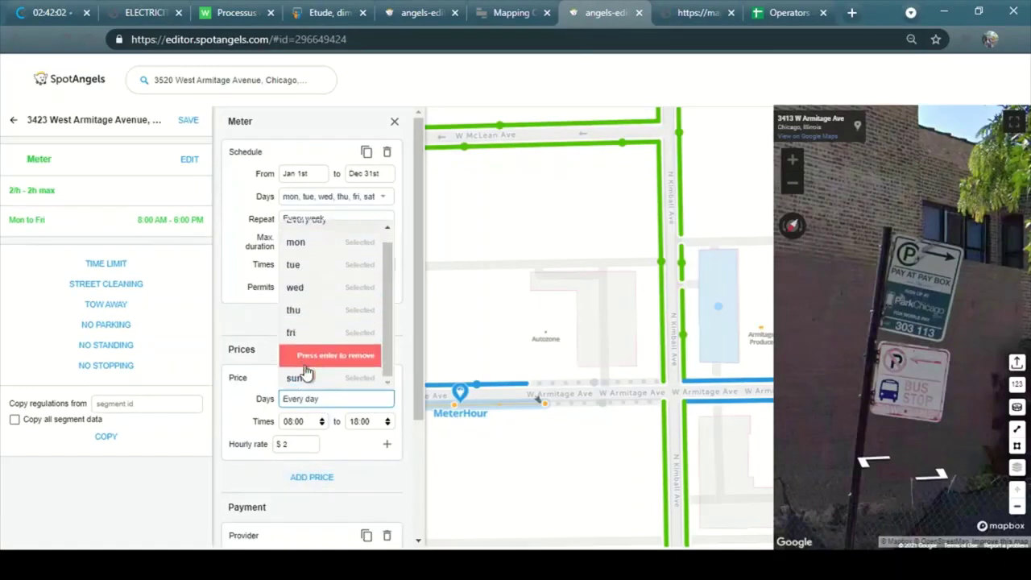
left_click(302, 426)
left_click(366, 424)
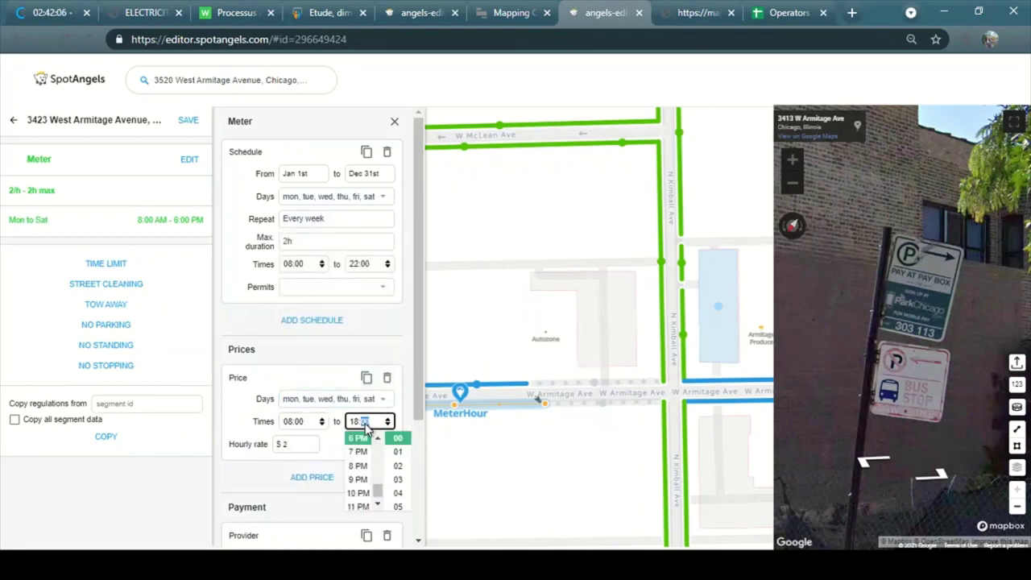
left_click(357, 494)
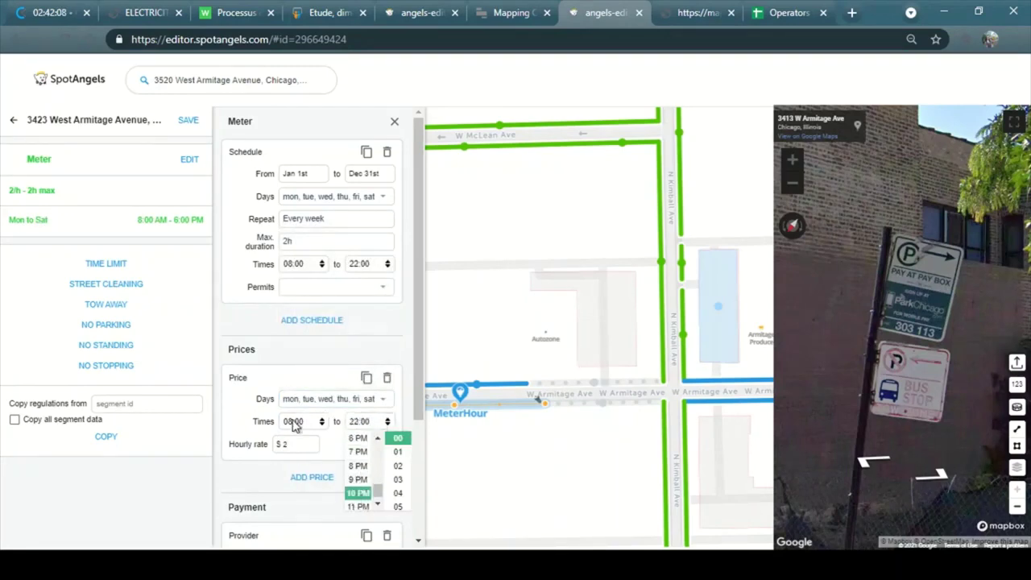
left_click(298, 451)
Set the price's hourly rate to $2.25.
left_click(672, 12)
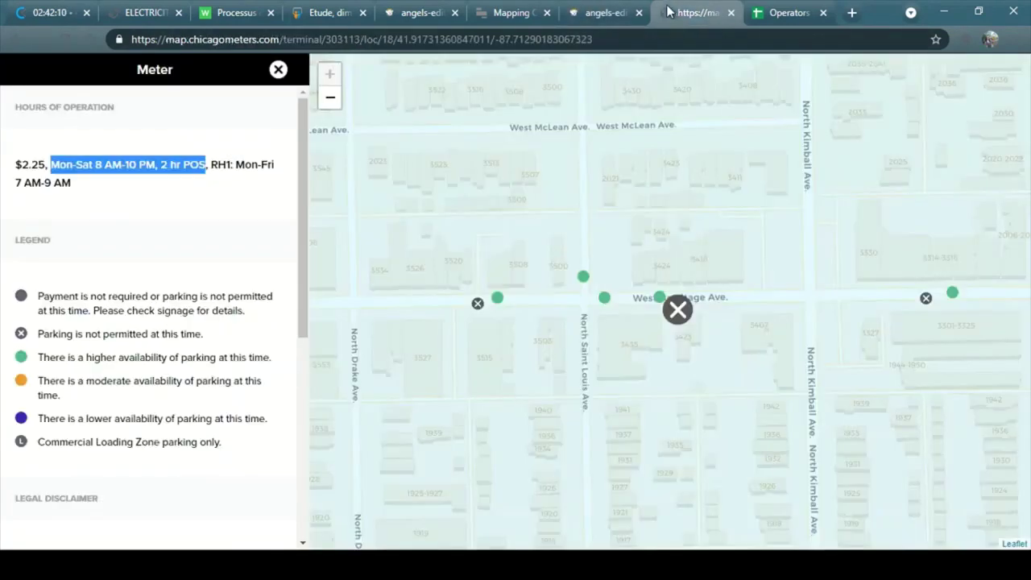
left_click(600, 12)
left_click(296, 444)
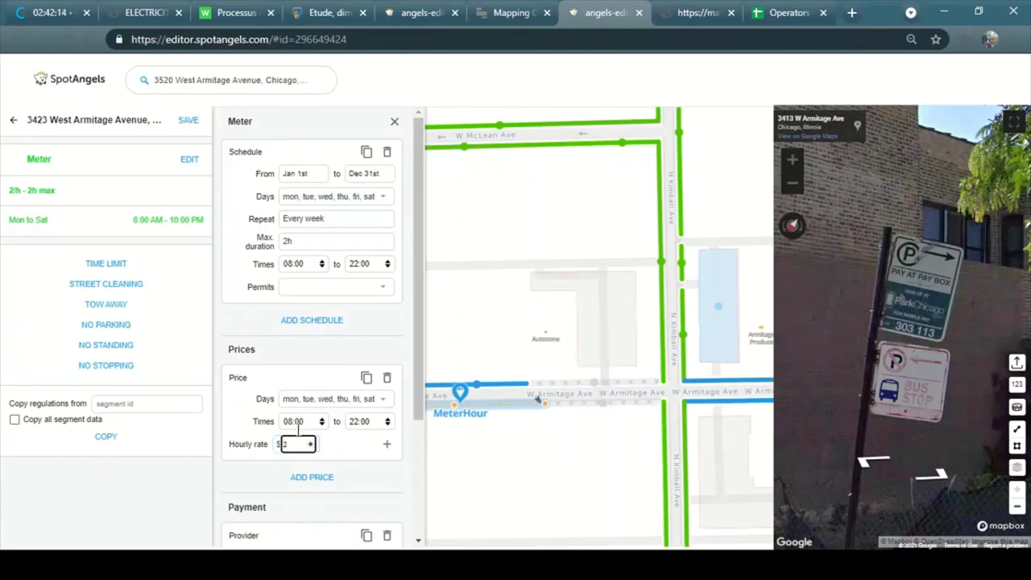
key("BackSpace")
type("2.25")
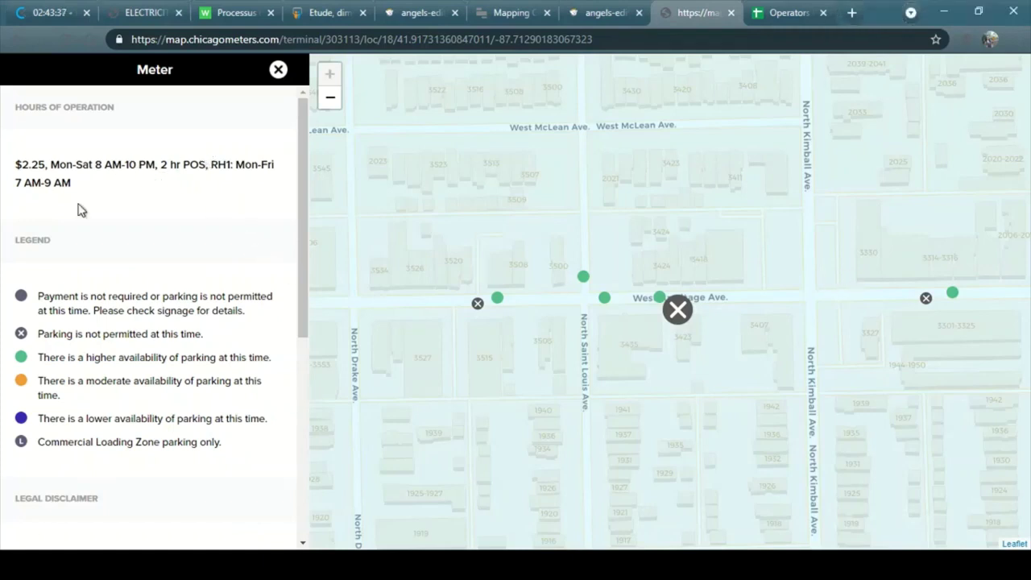
Add payment details with ParkChicago as provider and begin entering terminal number 303113.
left_click(598, 9)
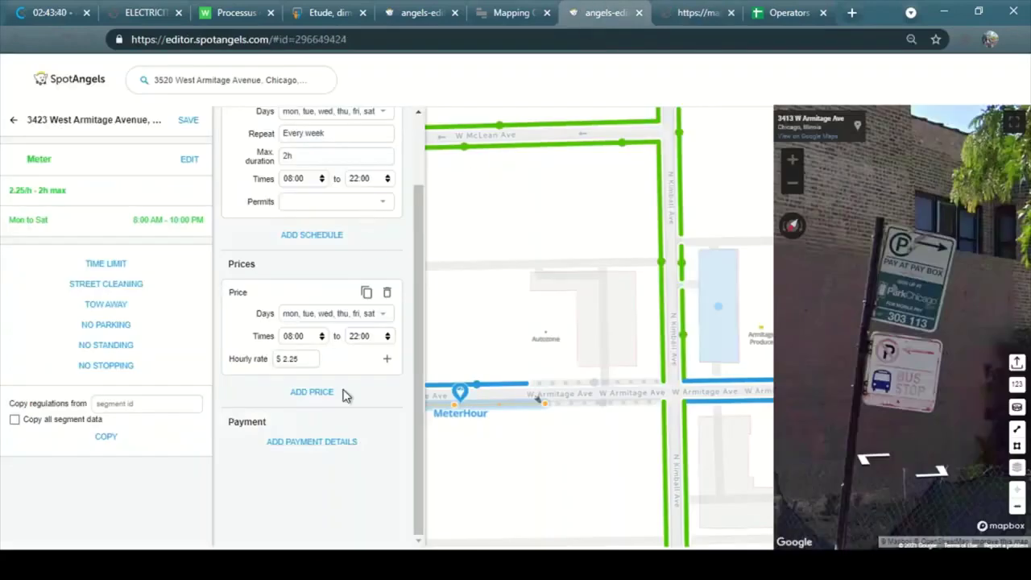
left_click(293, 442)
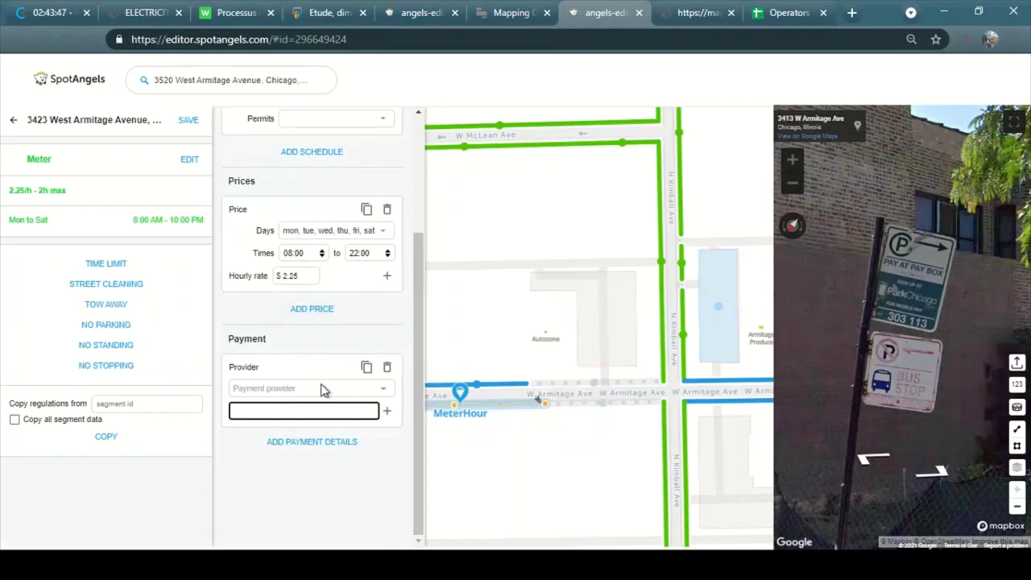
left_click(935, 307)
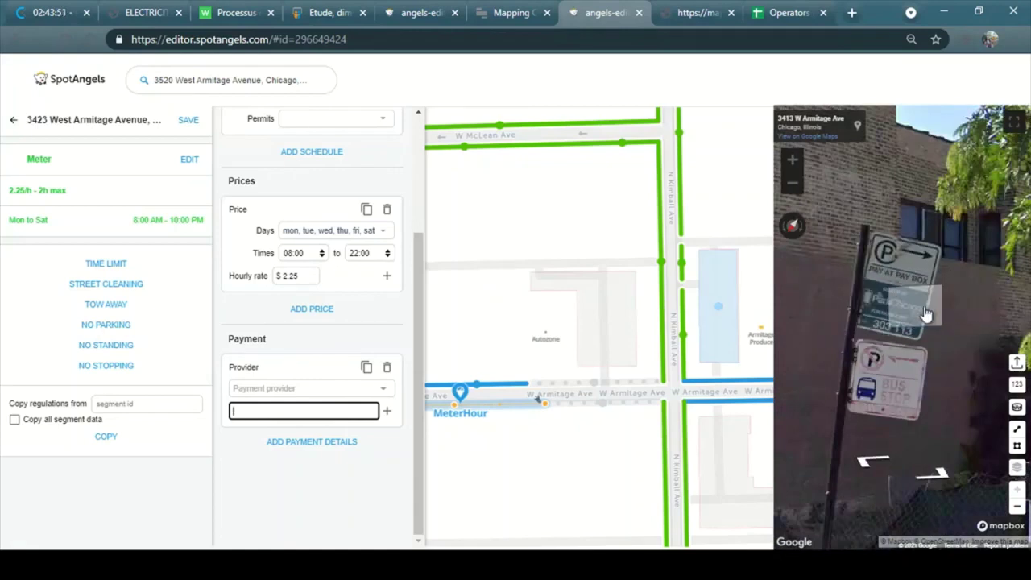
left_click(284, 393)
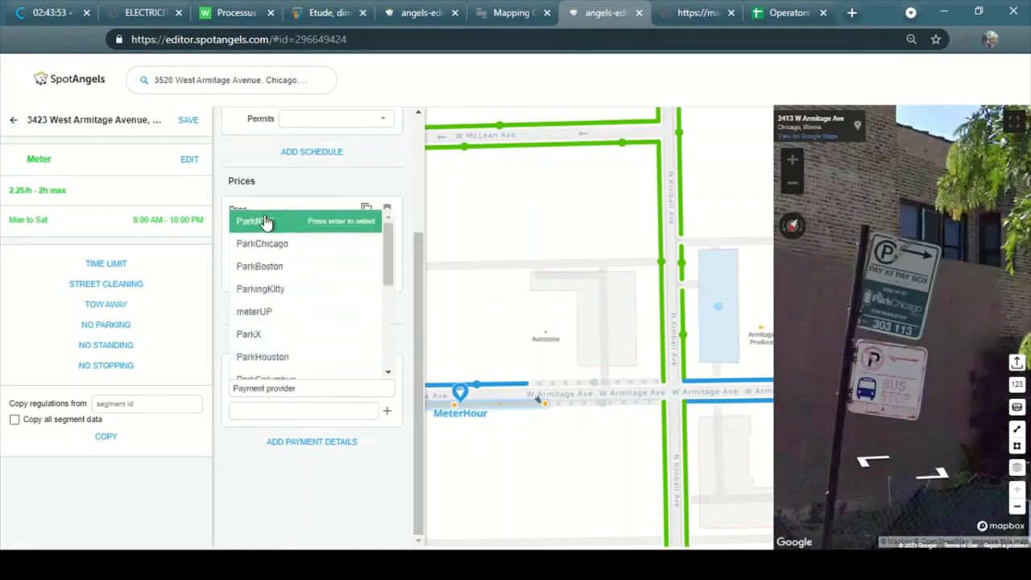
left_click(274, 245)
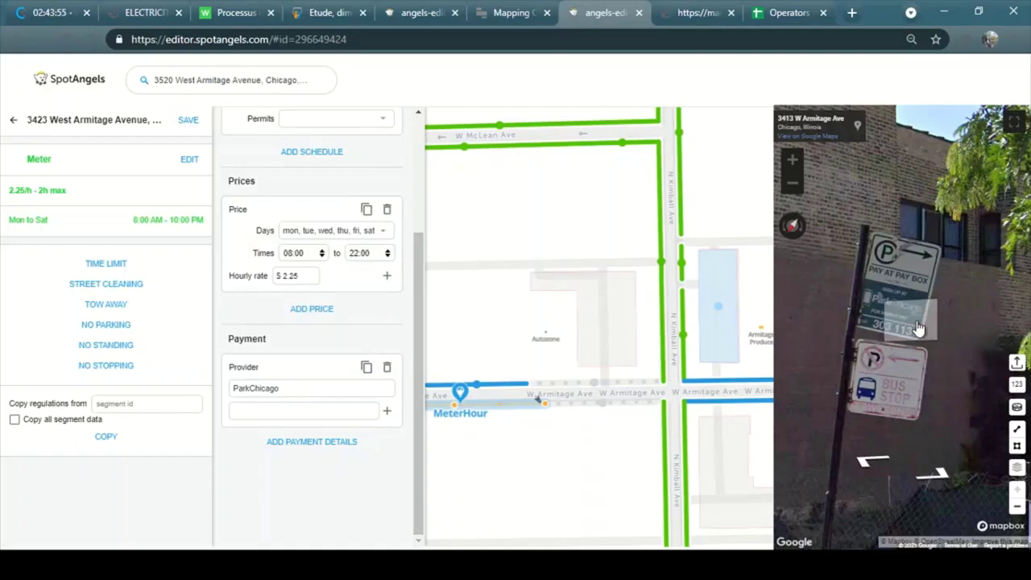
left_click(269, 407)
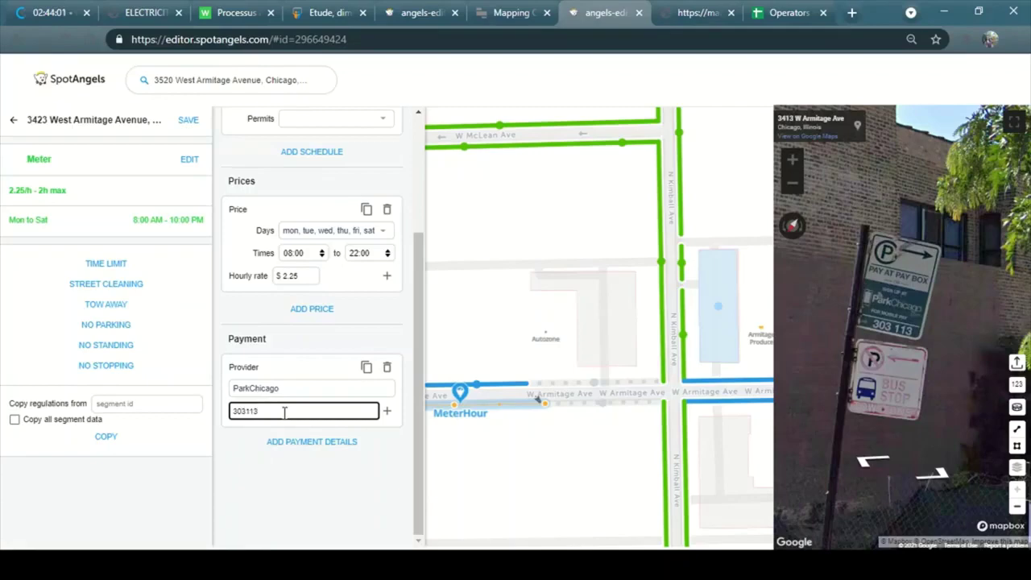
left_click(697, 12)
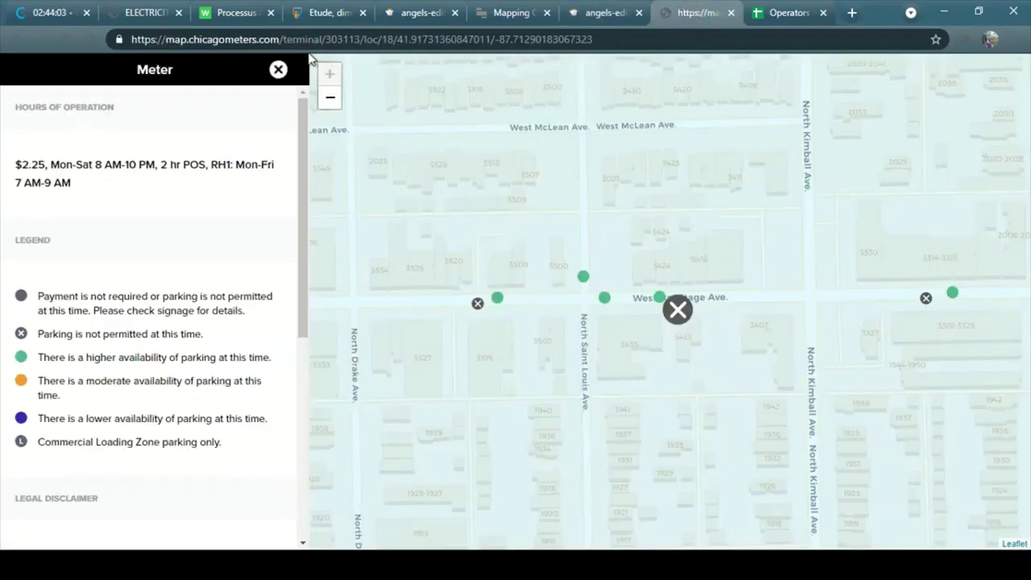
left_click(278, 71)
double_click(125, 220)
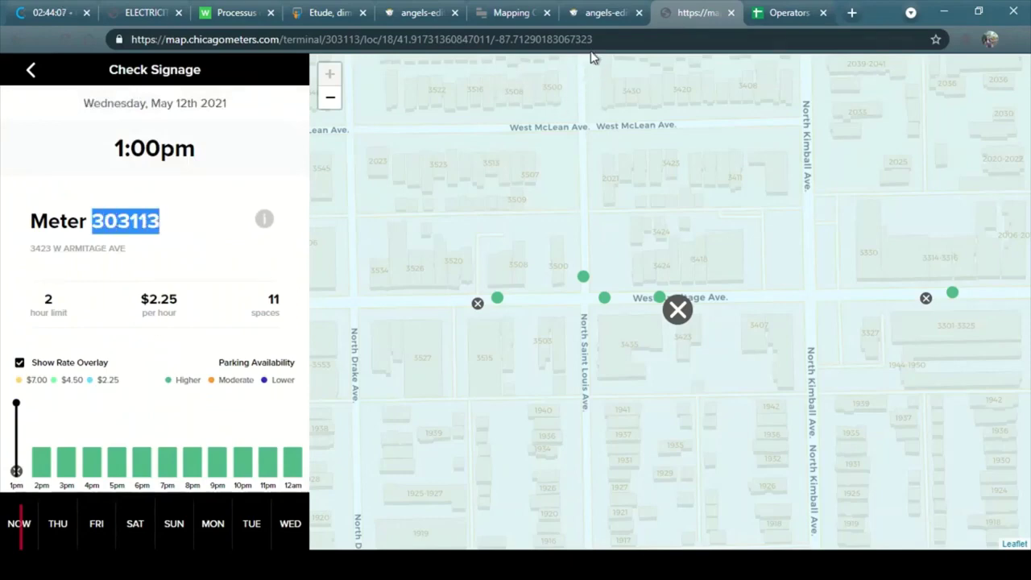
left_click(608, 13)
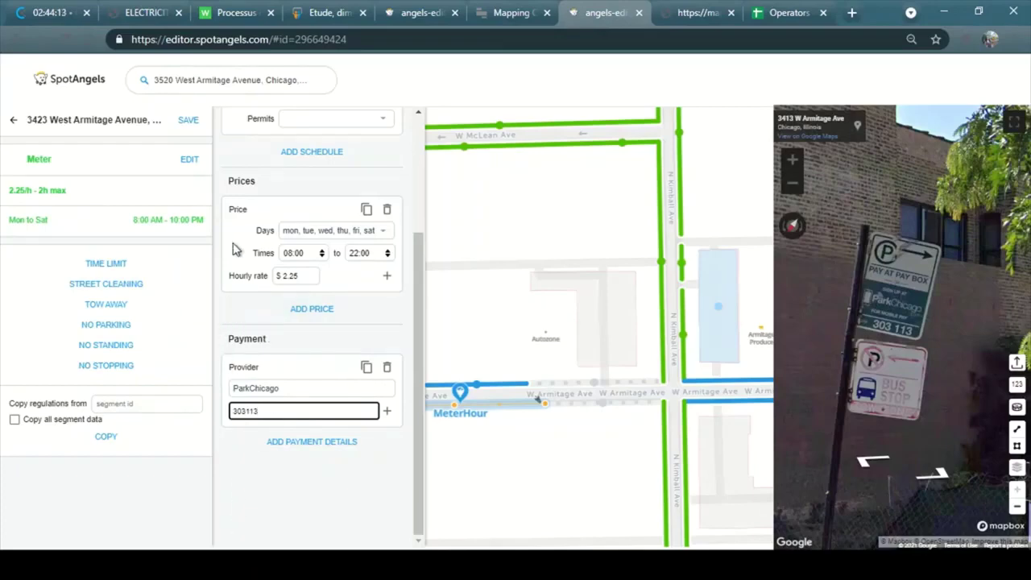
left_click(656, 13)
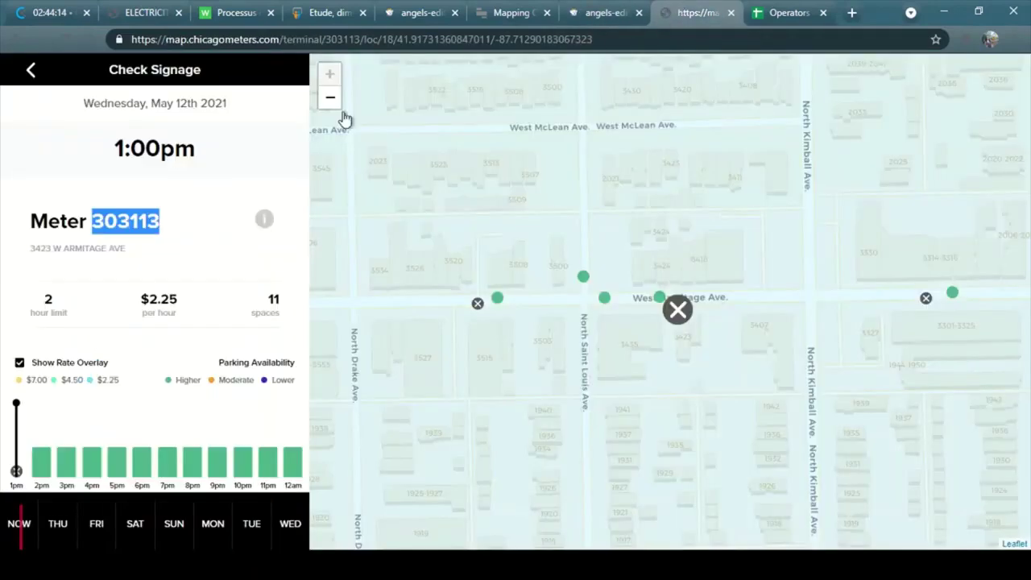
left_click(265, 218)
left_click_drag(209, 159, 224, 186)
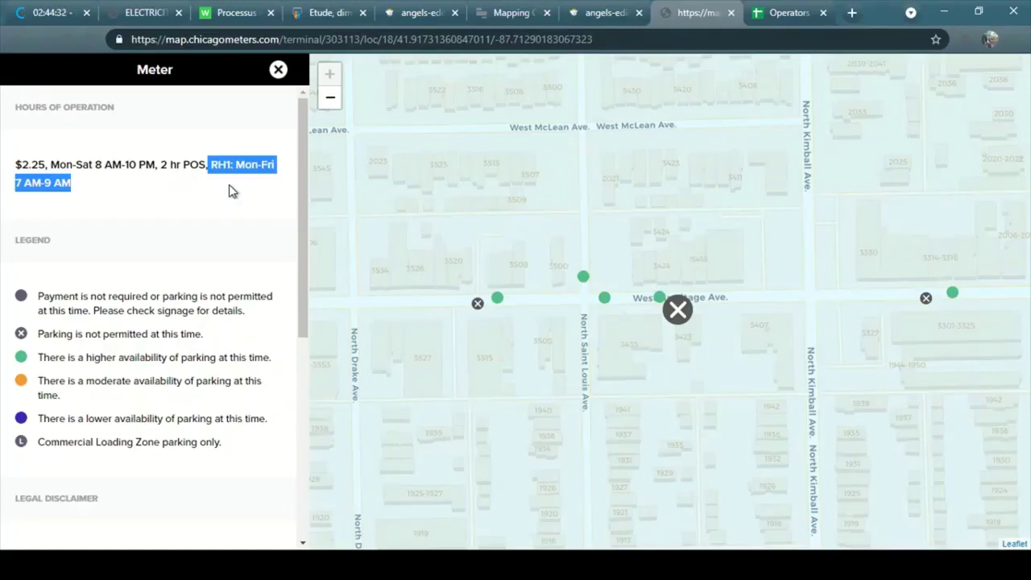
left_click(220, 164)
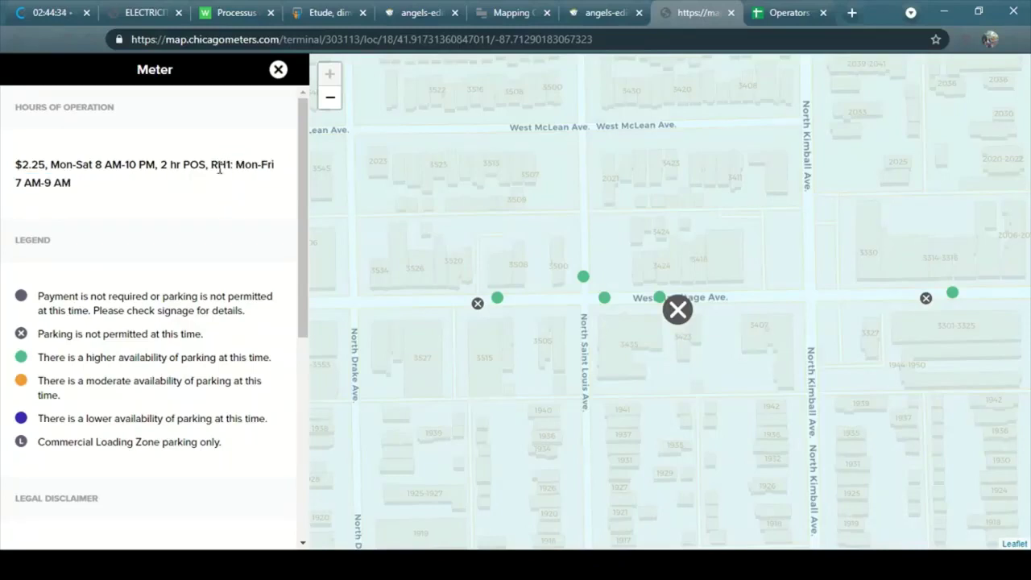
left_click_drag(238, 166, 265, 178)
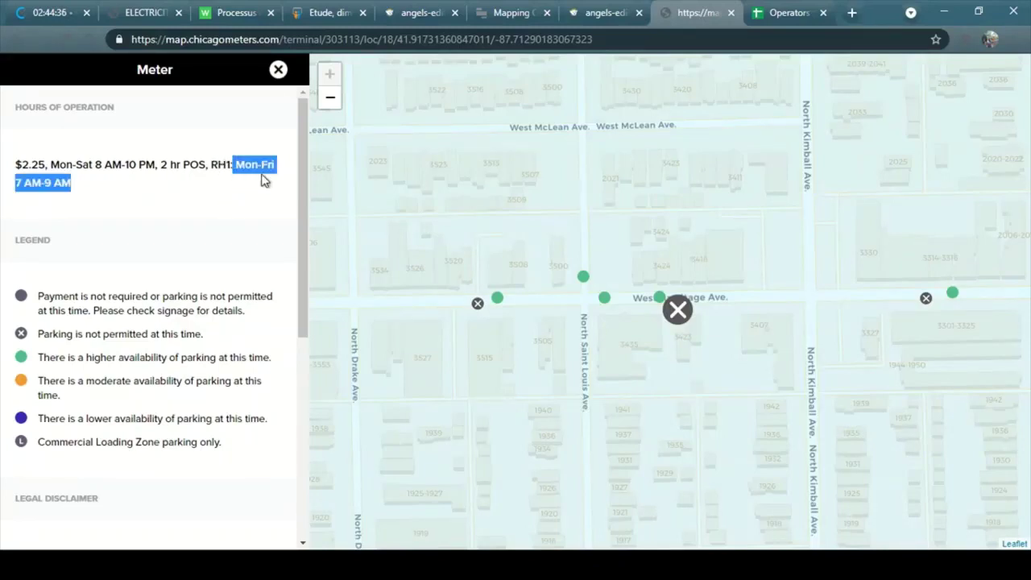
left_click(600, 12)
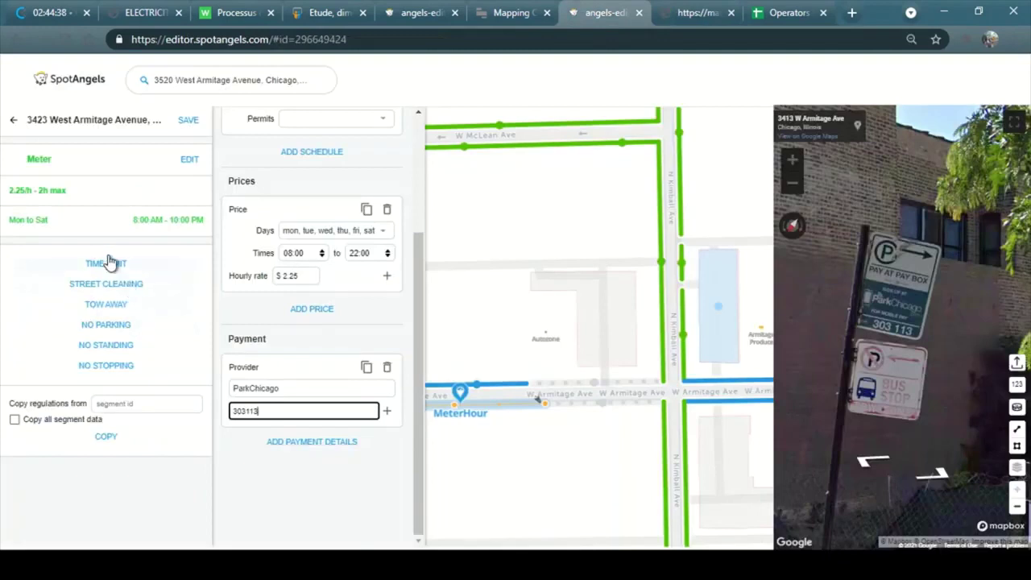
Add a No Parking regulation limited to Monday through Friday.
left_click(113, 326)
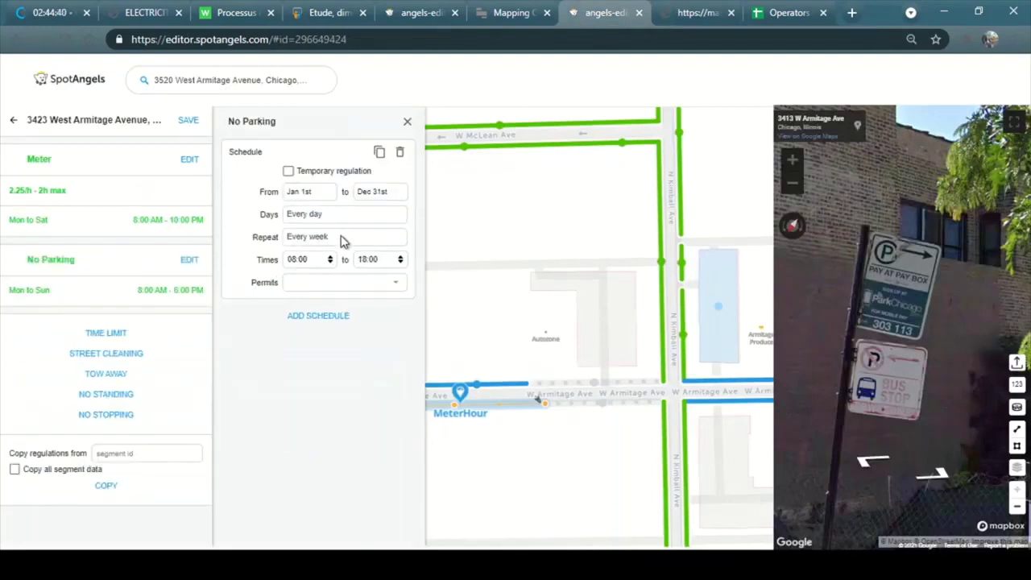
left_click(711, 8)
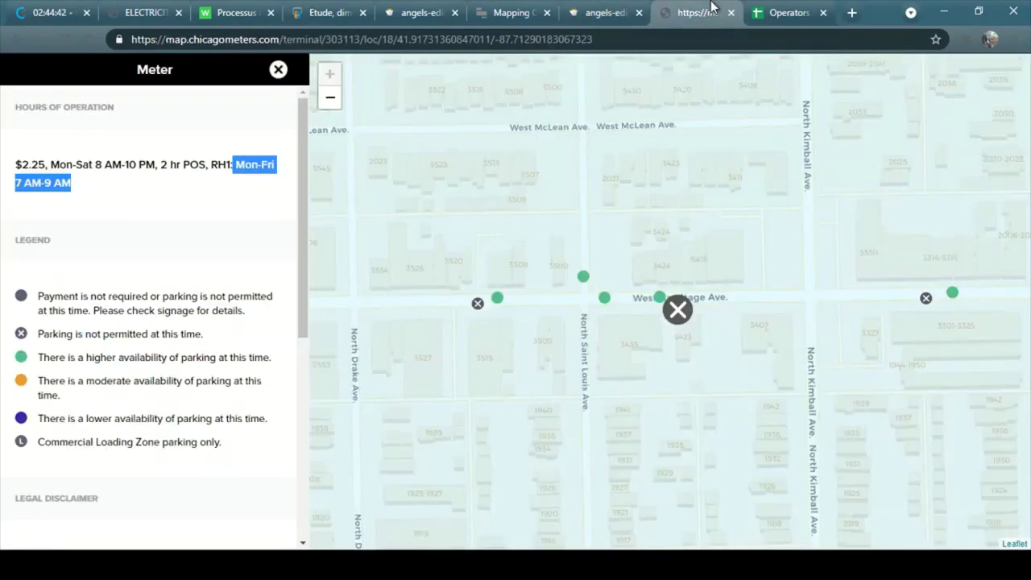
left_click(604, 13)
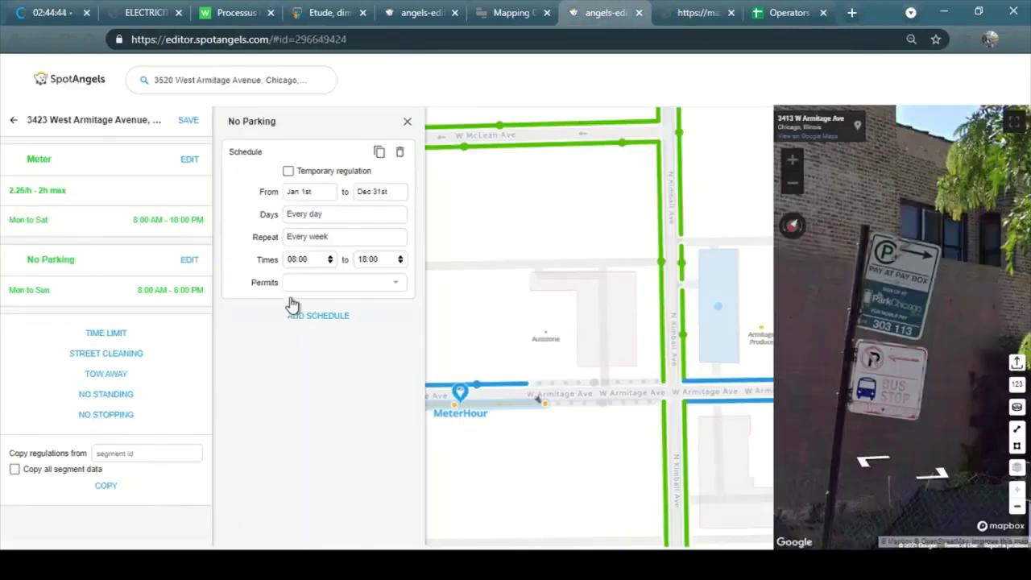
left_click(306, 221)
left_click(295, 364)
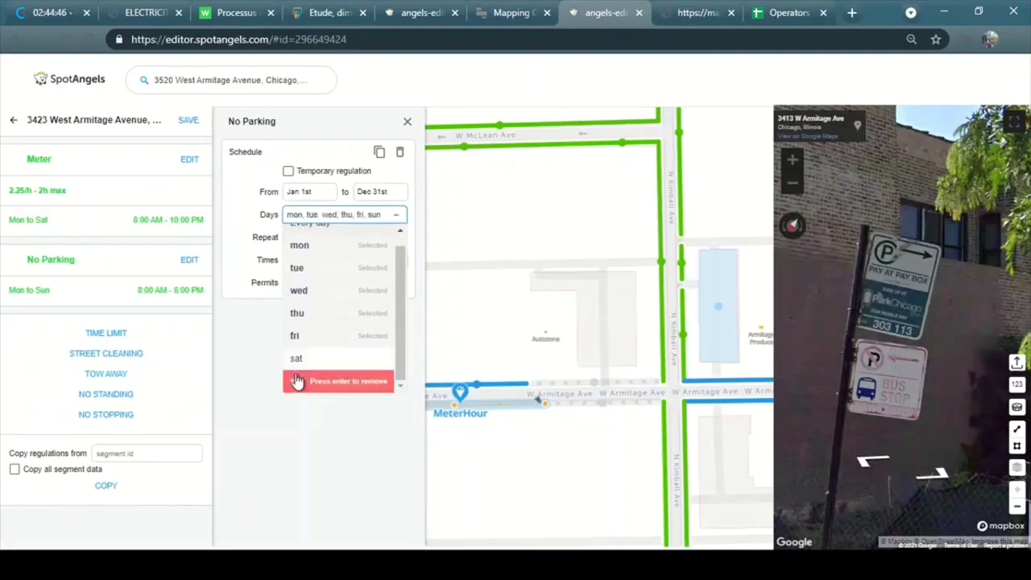
left_click(296, 380)
left_click(247, 315)
left_click(247, 315)
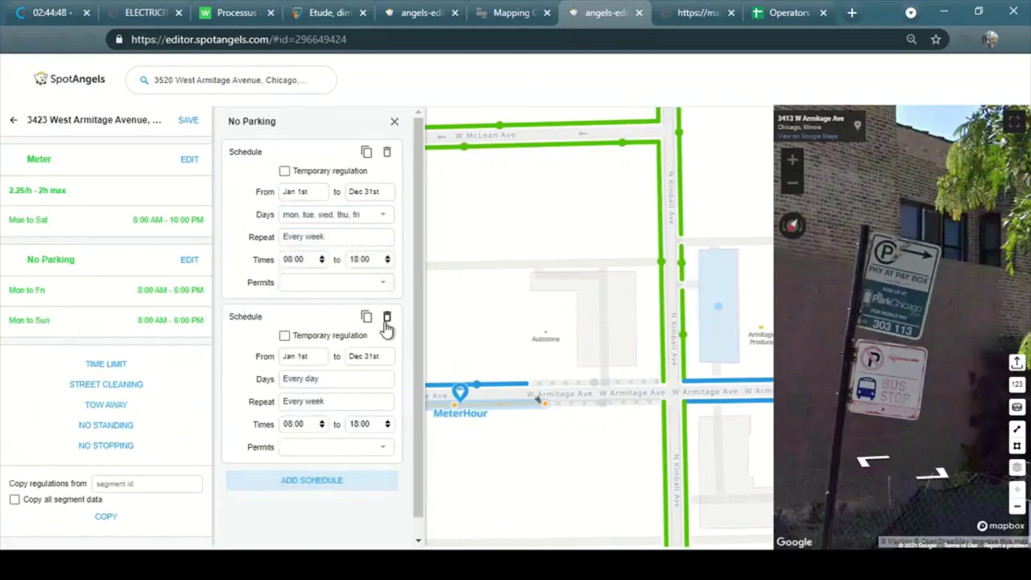
left_click(386, 319)
Set the No Parking times to 07:00–09:00 and save the segment.
left_click(313, 260)
left_click(675, 9)
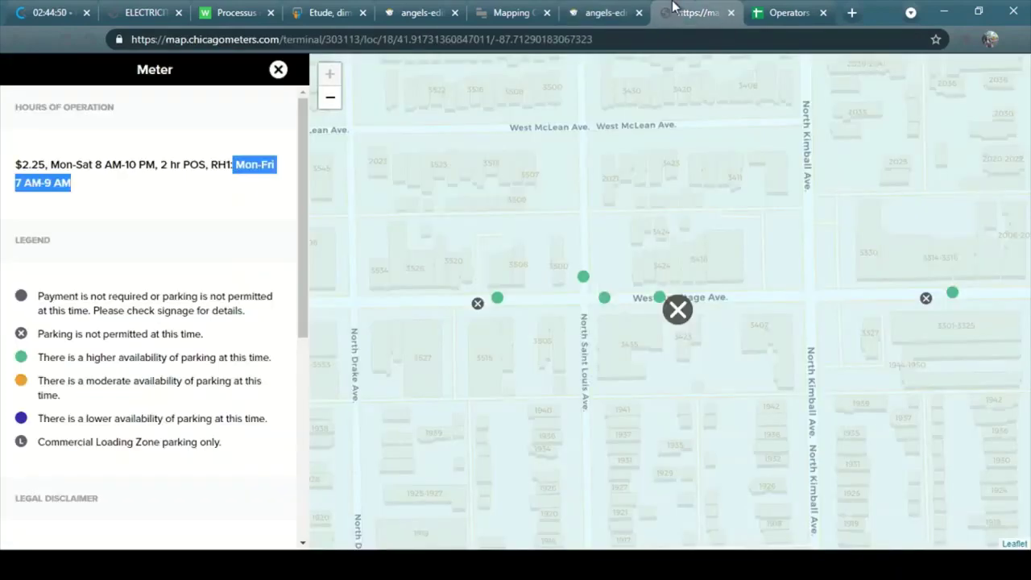
left_click(585, 13)
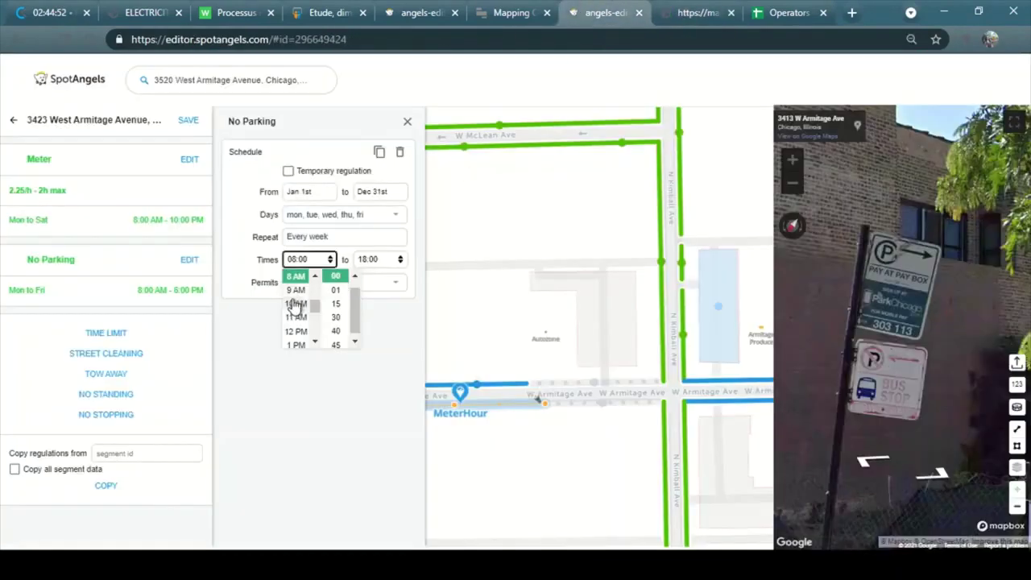
scroll(296, 308, "up", 3)
left_click(295, 336)
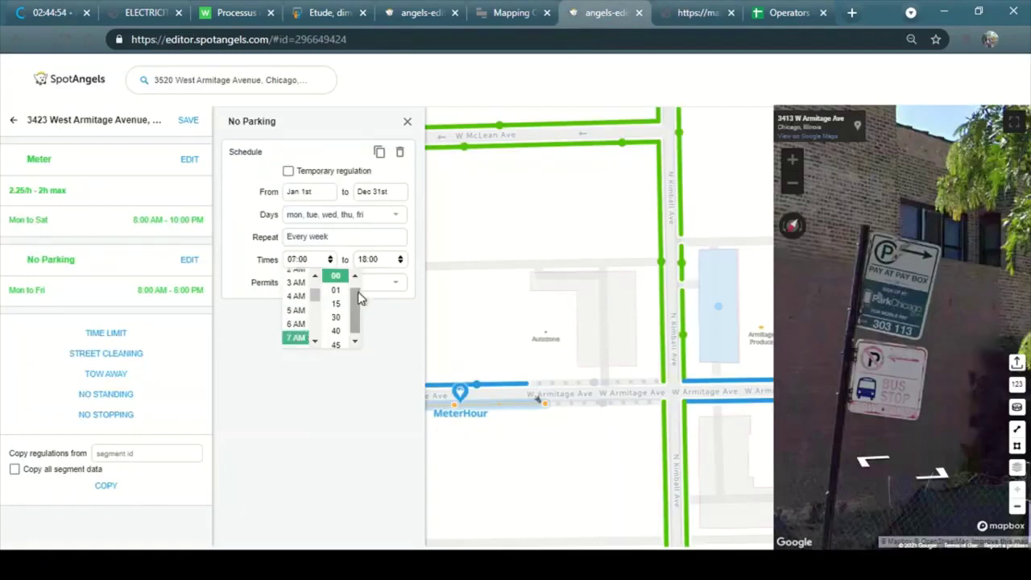
left_click(373, 259)
left_click(373, 260)
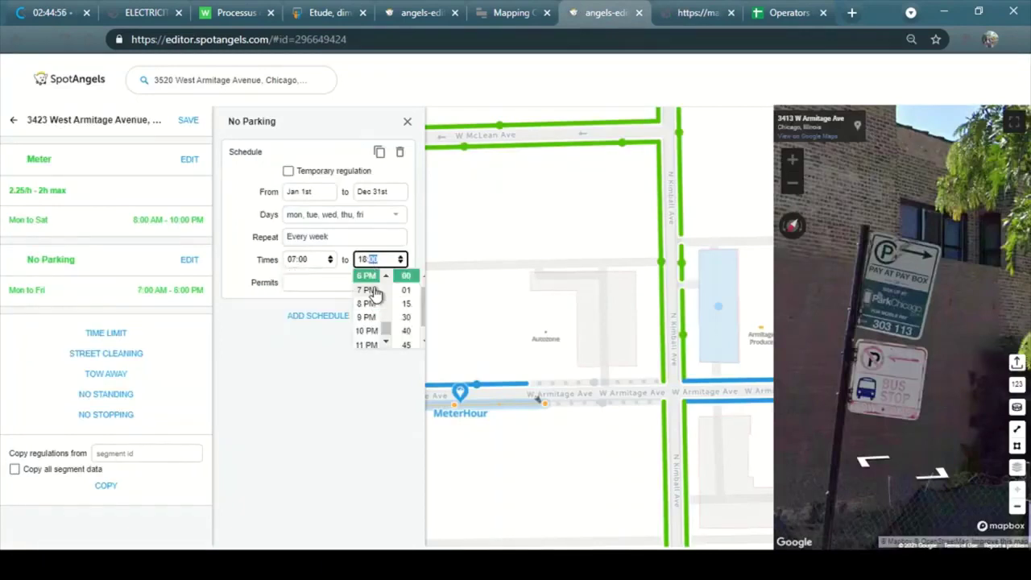
left_click(368, 317)
scroll(372, 316, "down", 5)
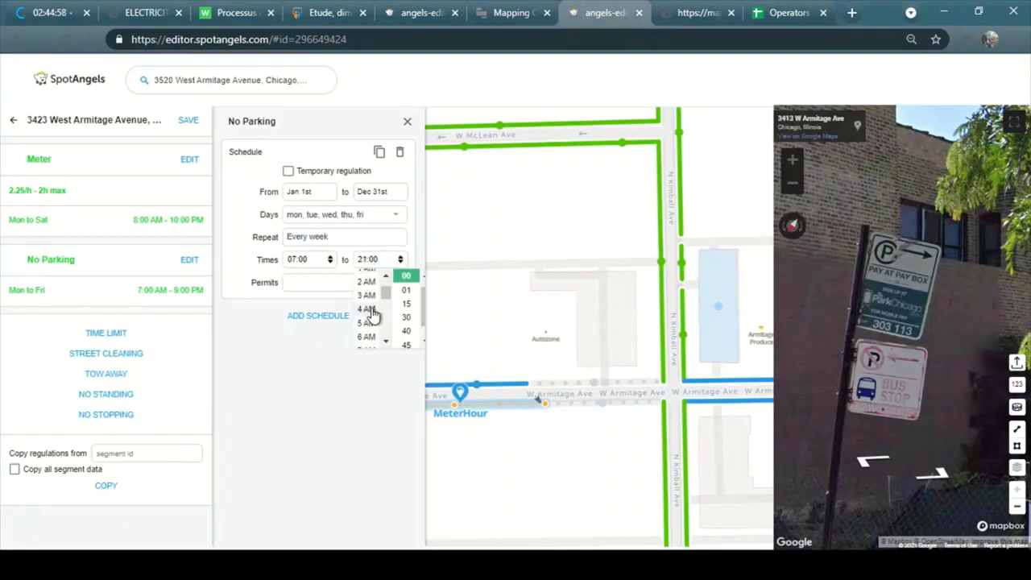
left_click(366, 304)
left_click(232, 261)
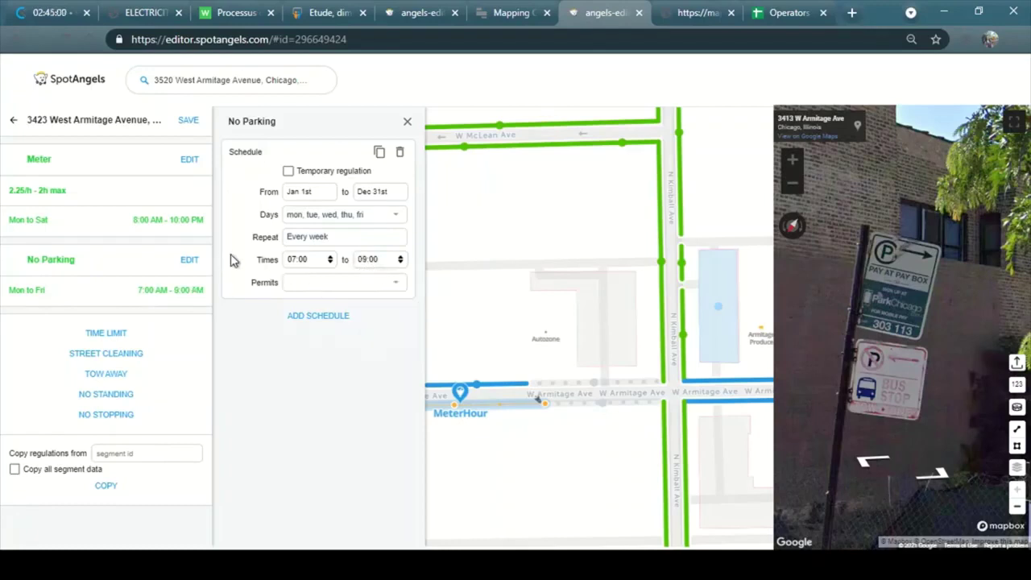
left_click(187, 121)
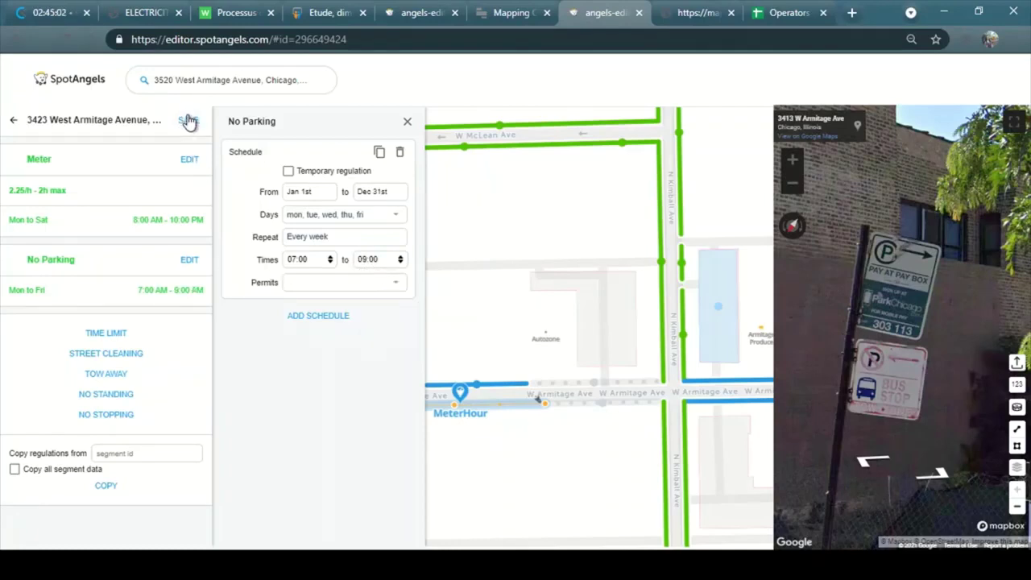